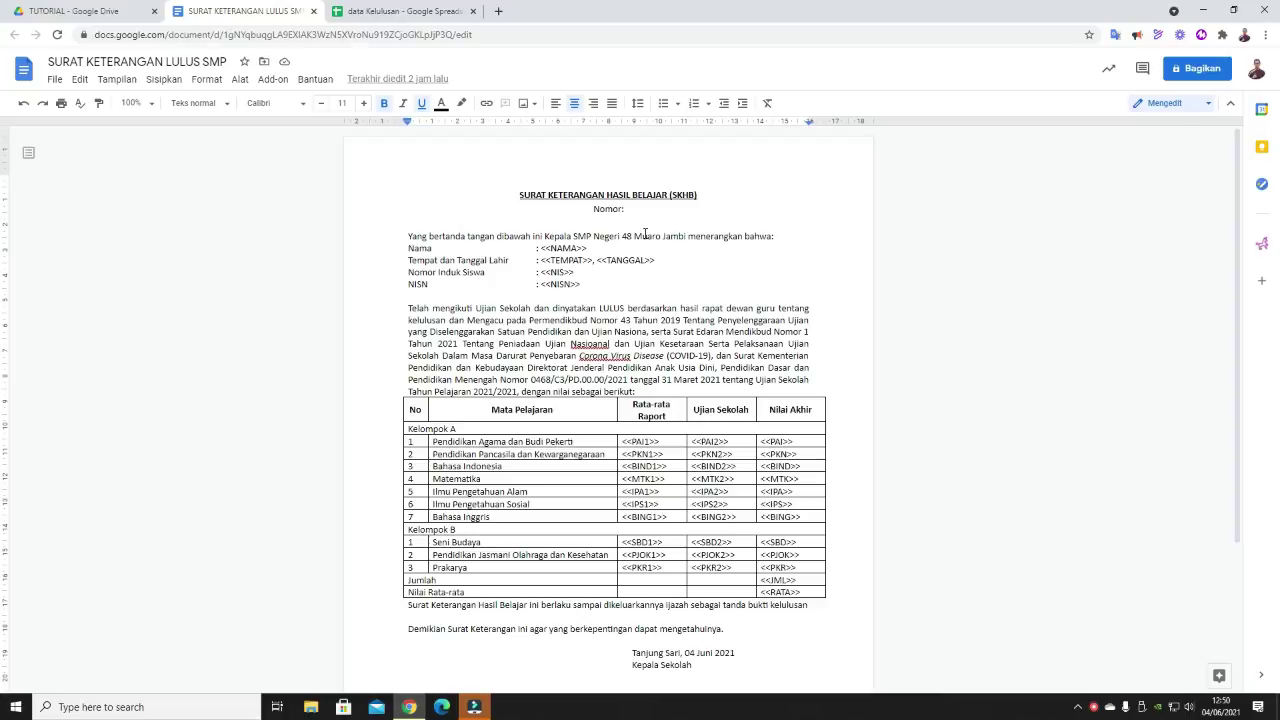
- Switch from the certificate template to the data Kelulusan spreadsheet tab
left_click(399, 9)
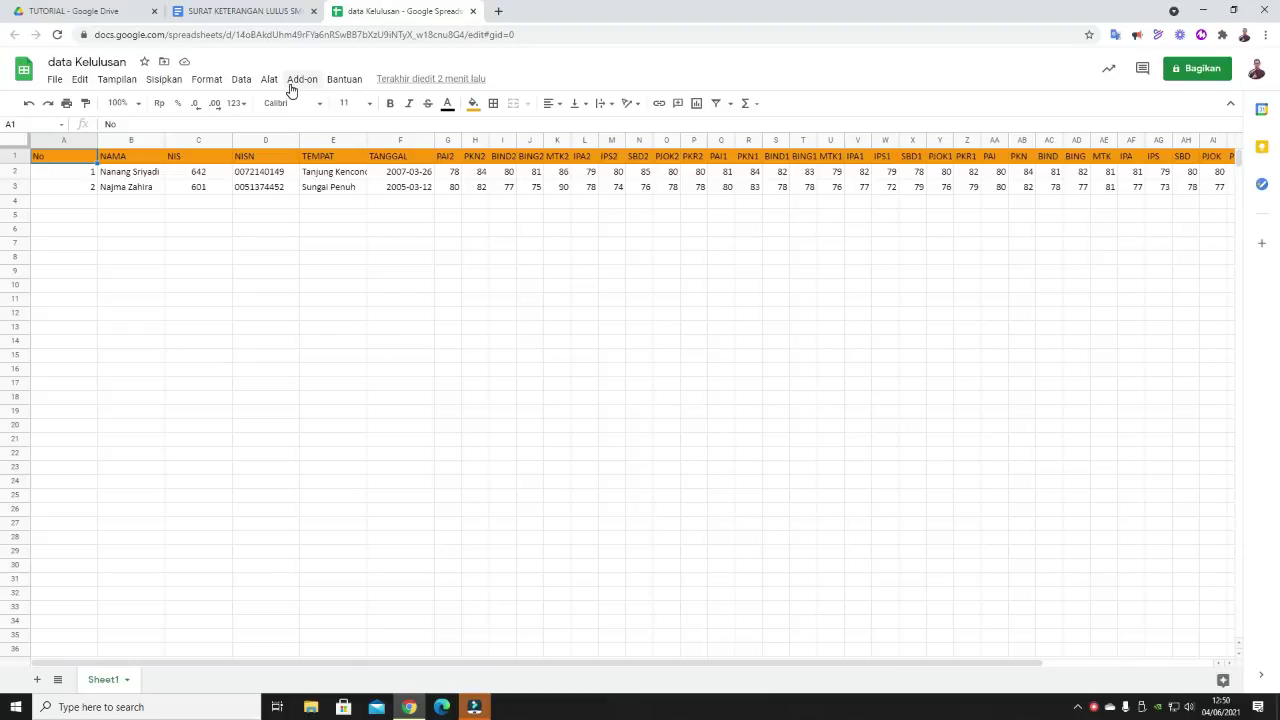
left_click(88, 172)
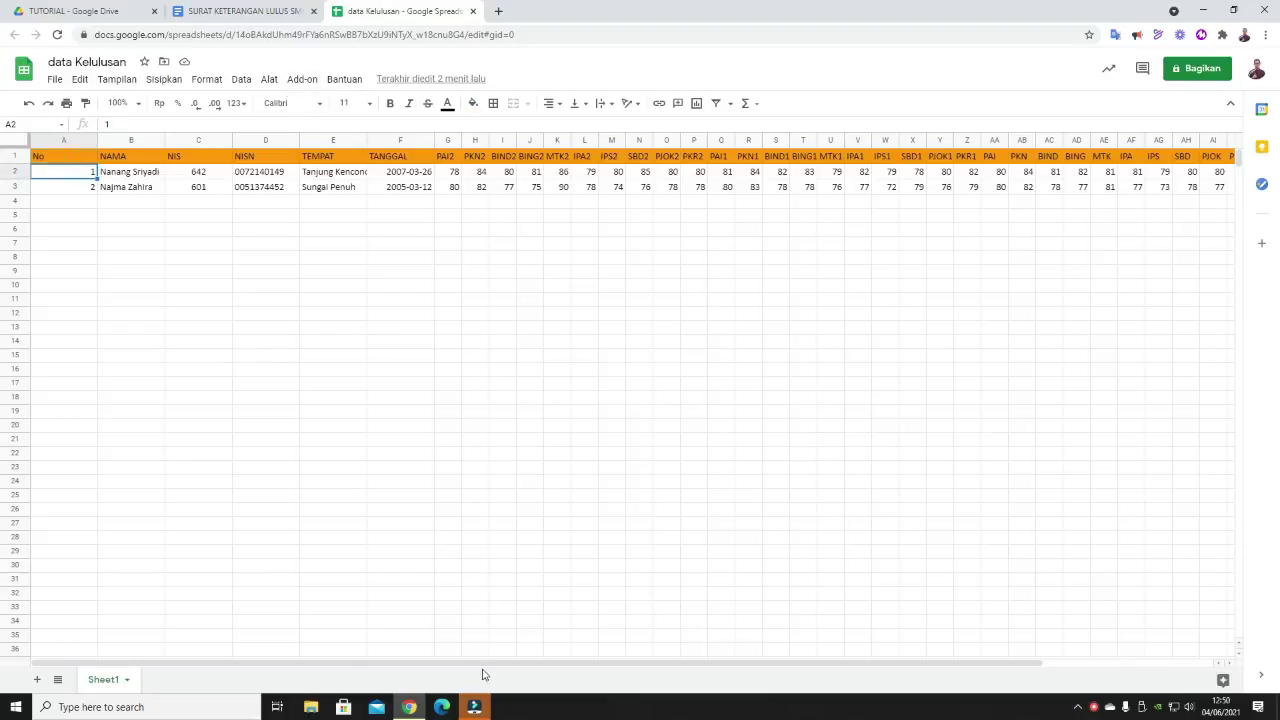
mouse_move(514, 664)
left_mouse_down()
mouse_move(586, 700)
mouse_move(532, 698)
mouse_move(728, 688)
left_mouse_up()
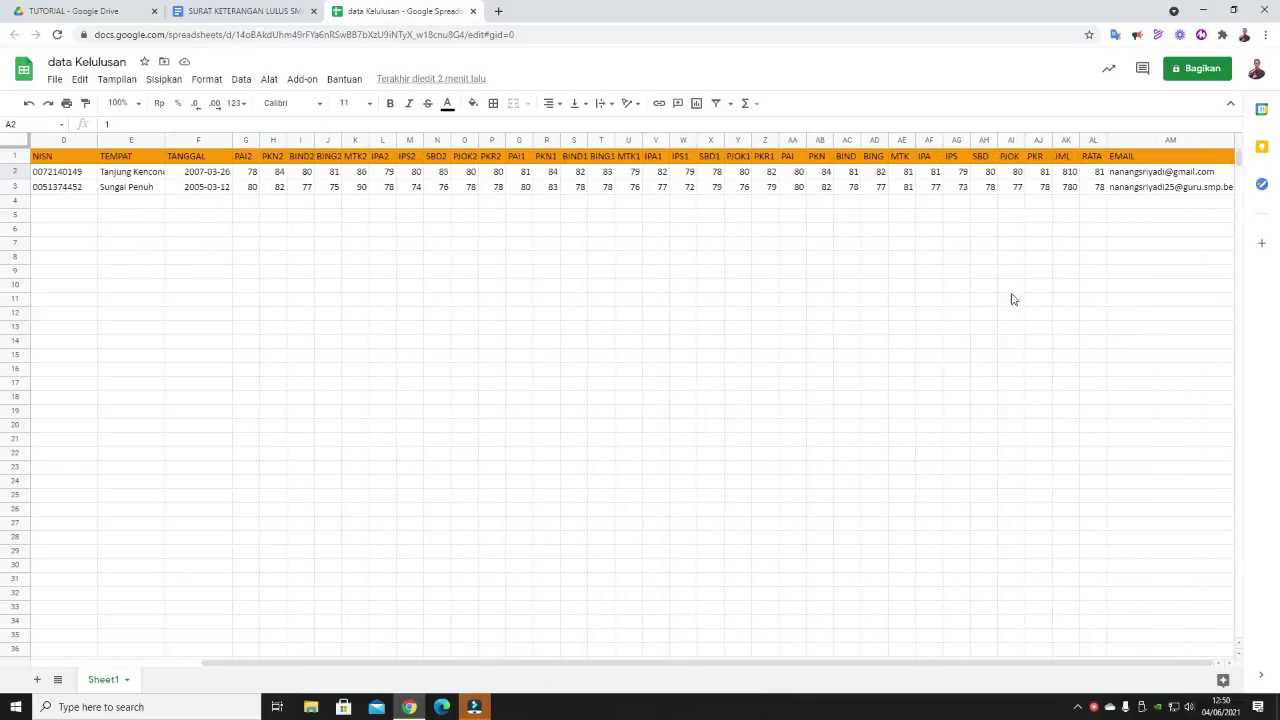
left_click(302, 80)
mouse_move(380, 140)
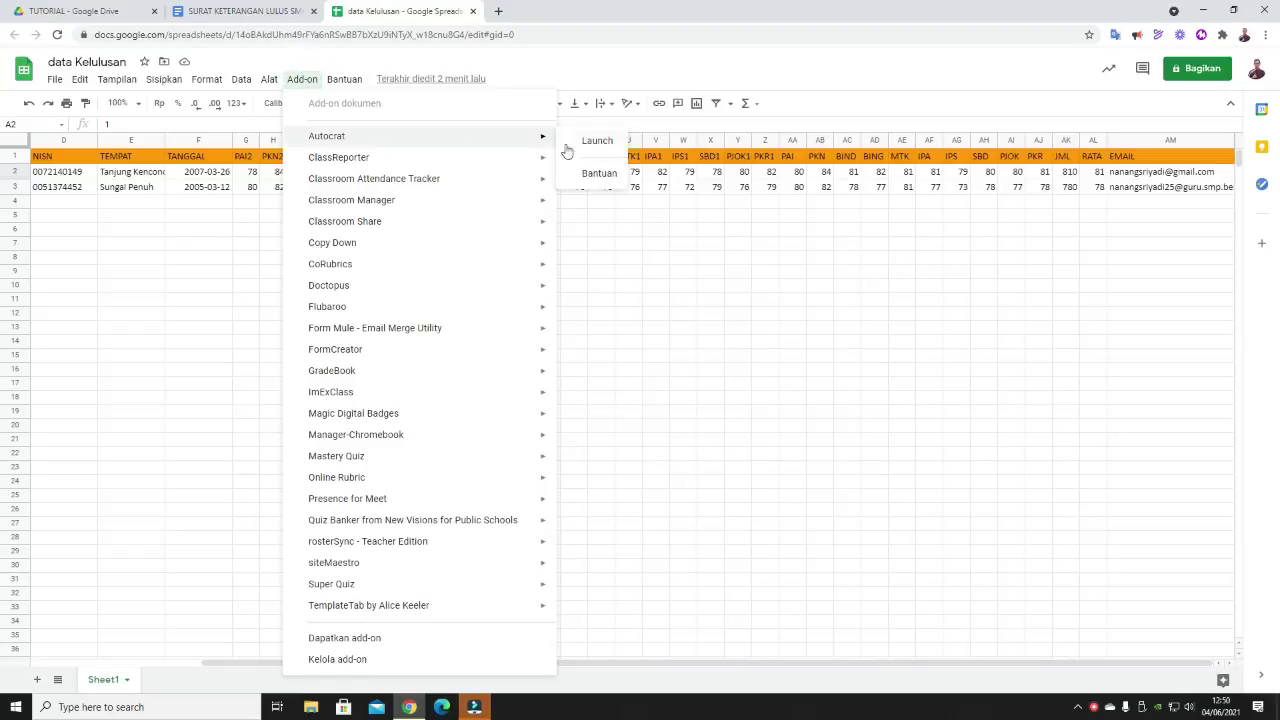
left_click(580, 145)
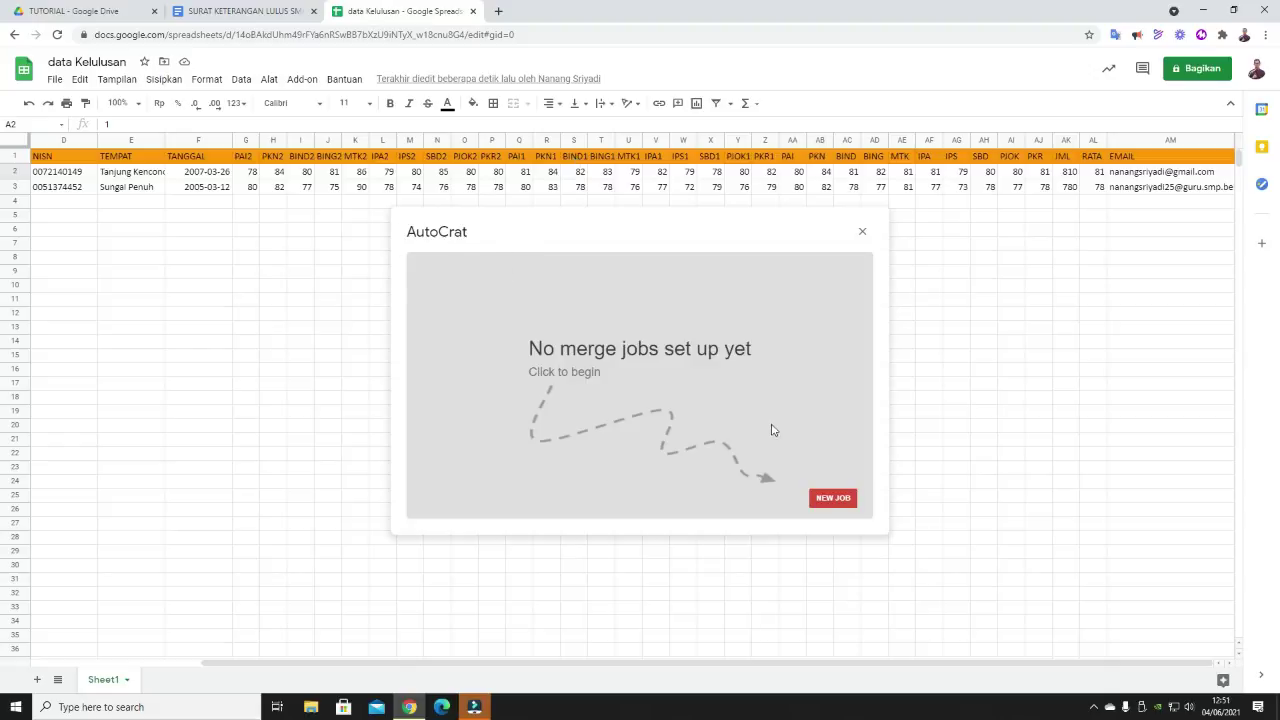
left_click(820, 504)
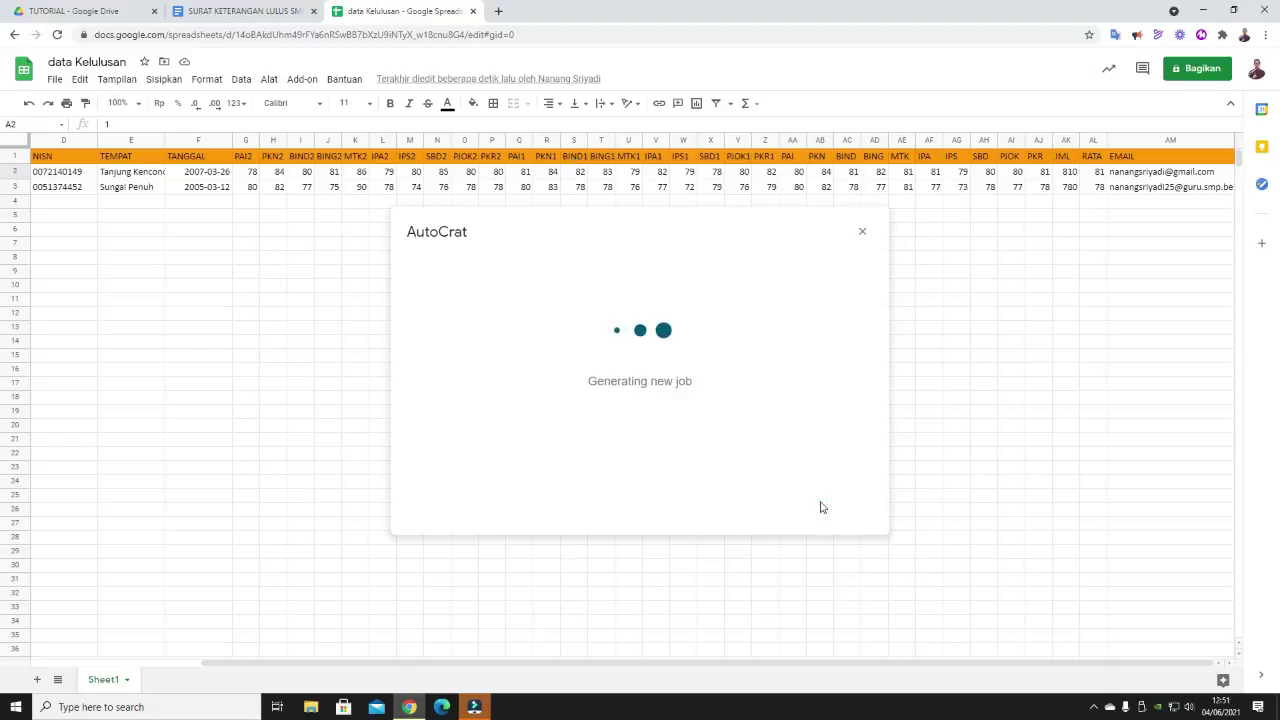
left_click(443, 319)
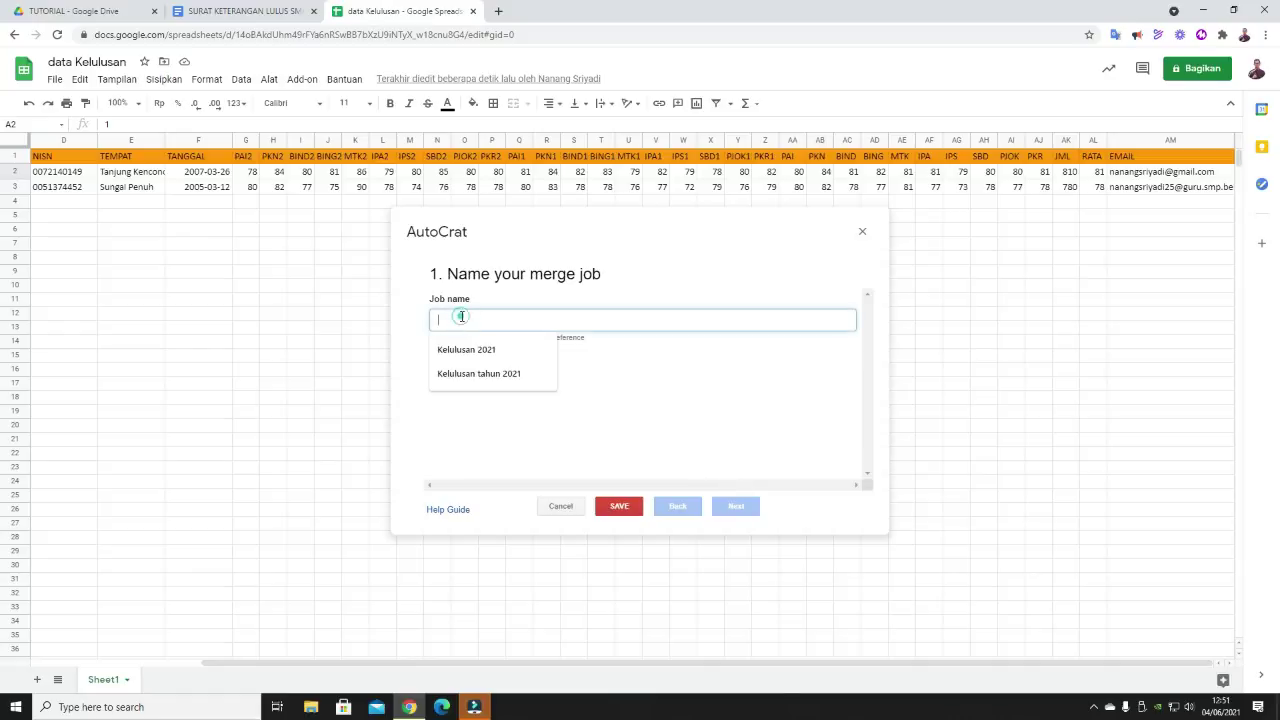
left_click(481, 352)
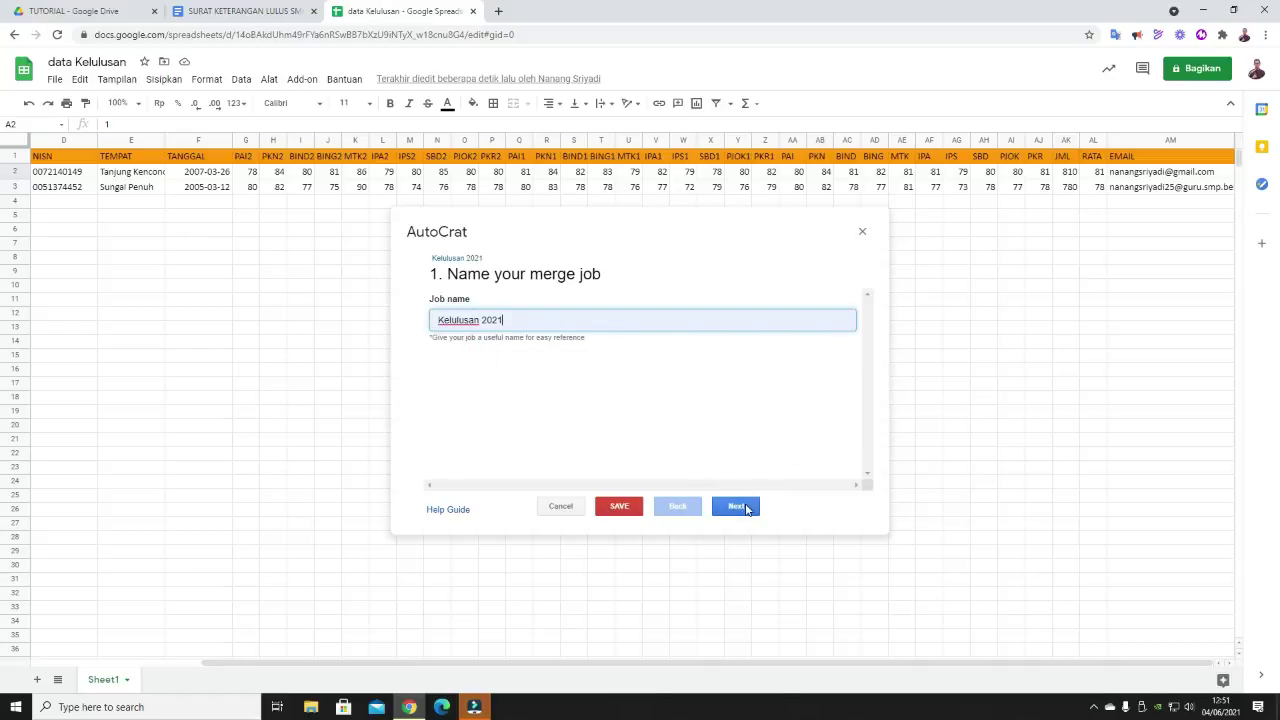
left_click(746, 508)
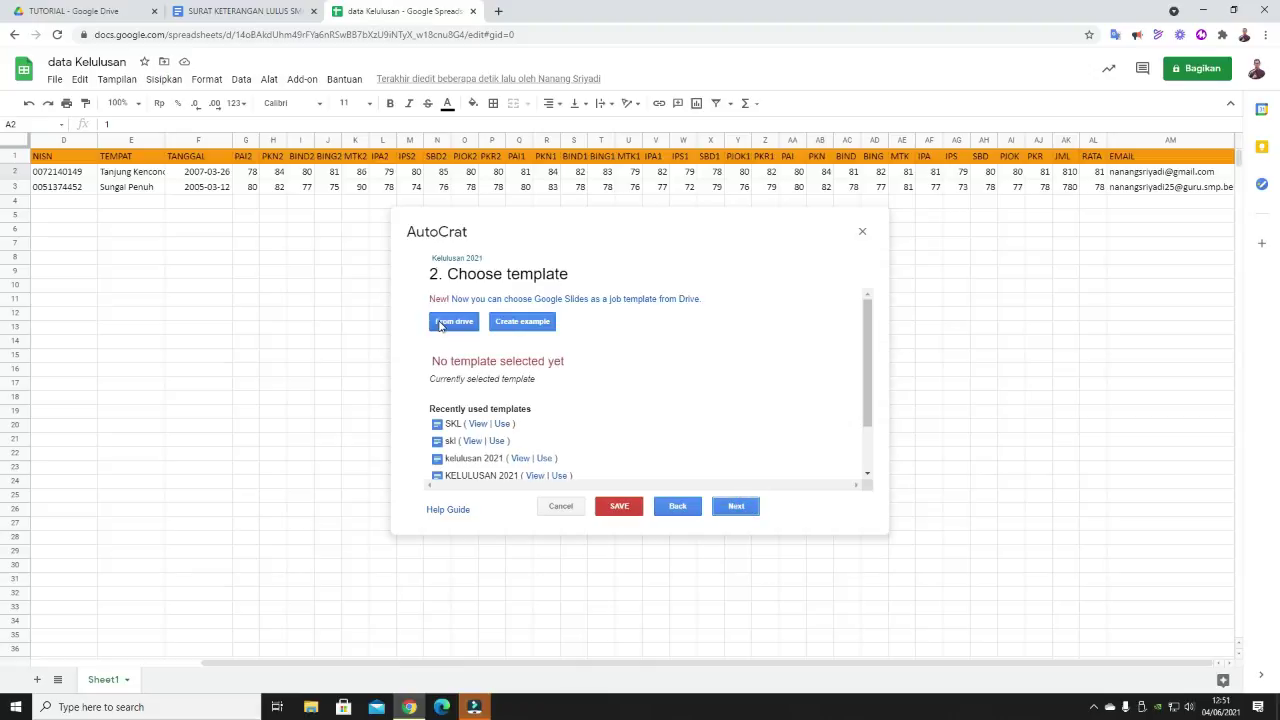
left_click(440, 324)
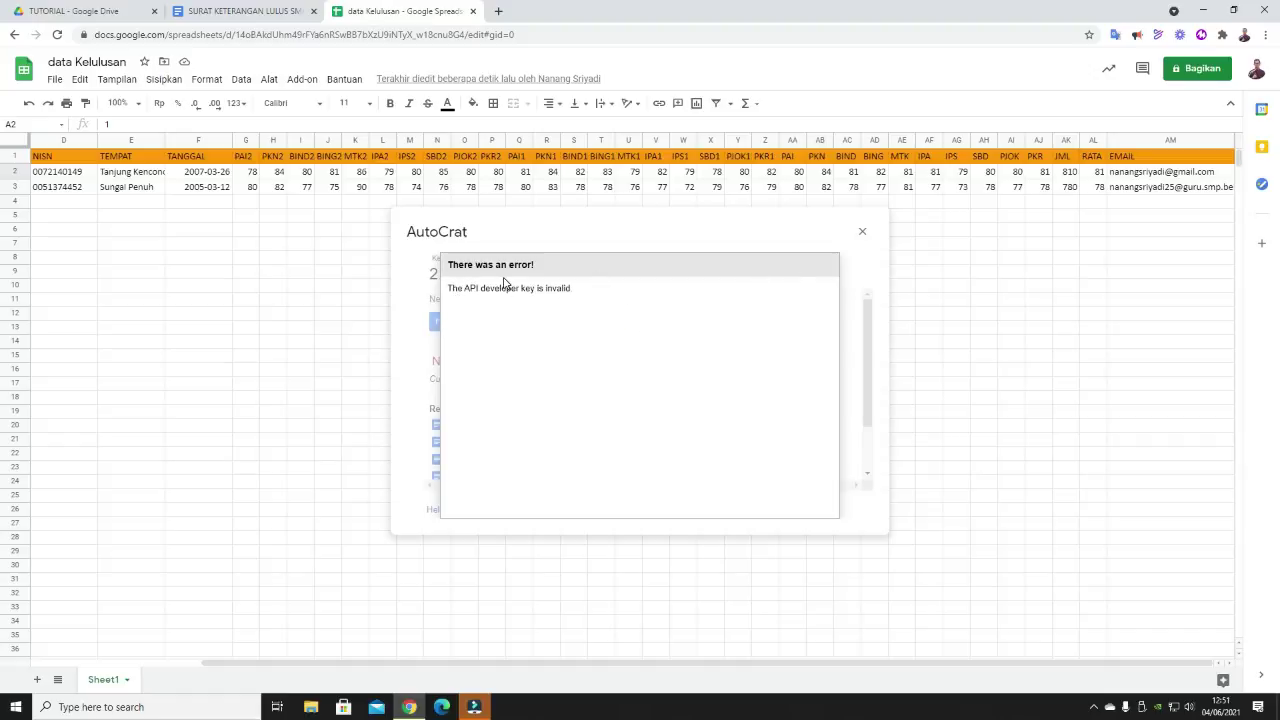
left_click(863, 233)
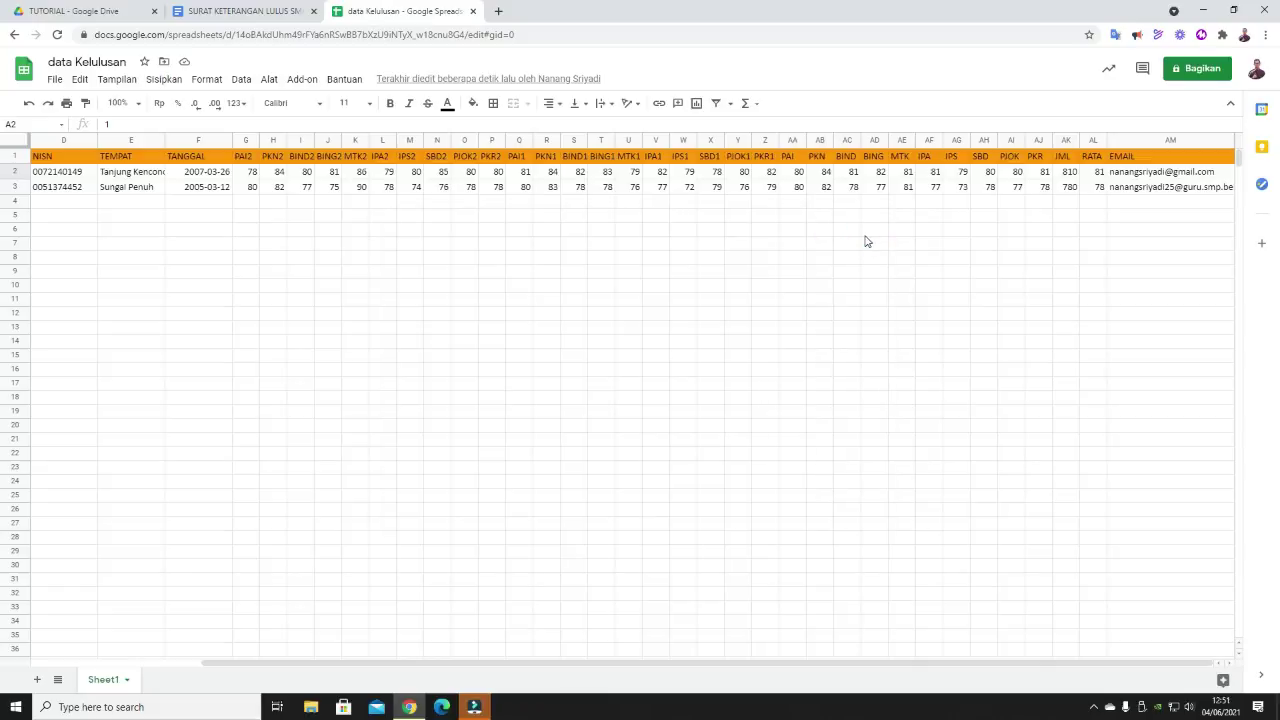
- Launch the AutoCrat add-on and start a new merge job
left_click(302, 80)
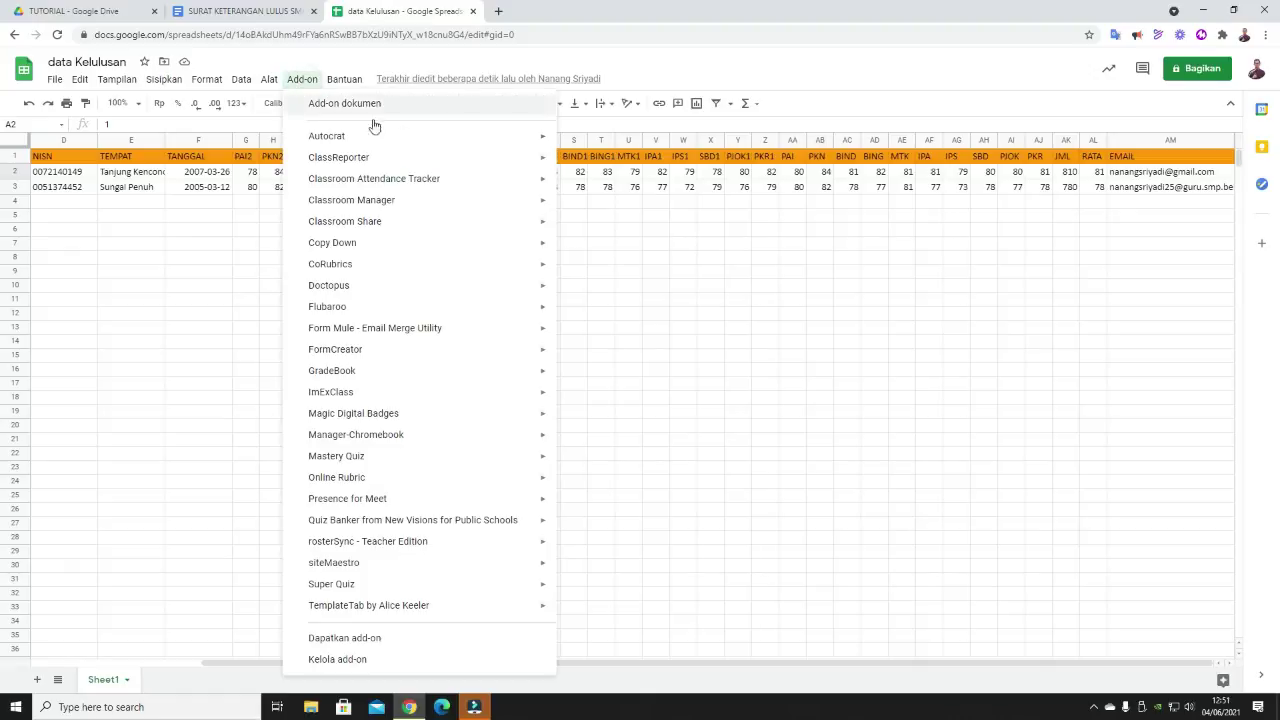
mouse_move(437, 140)
left_click(595, 141)
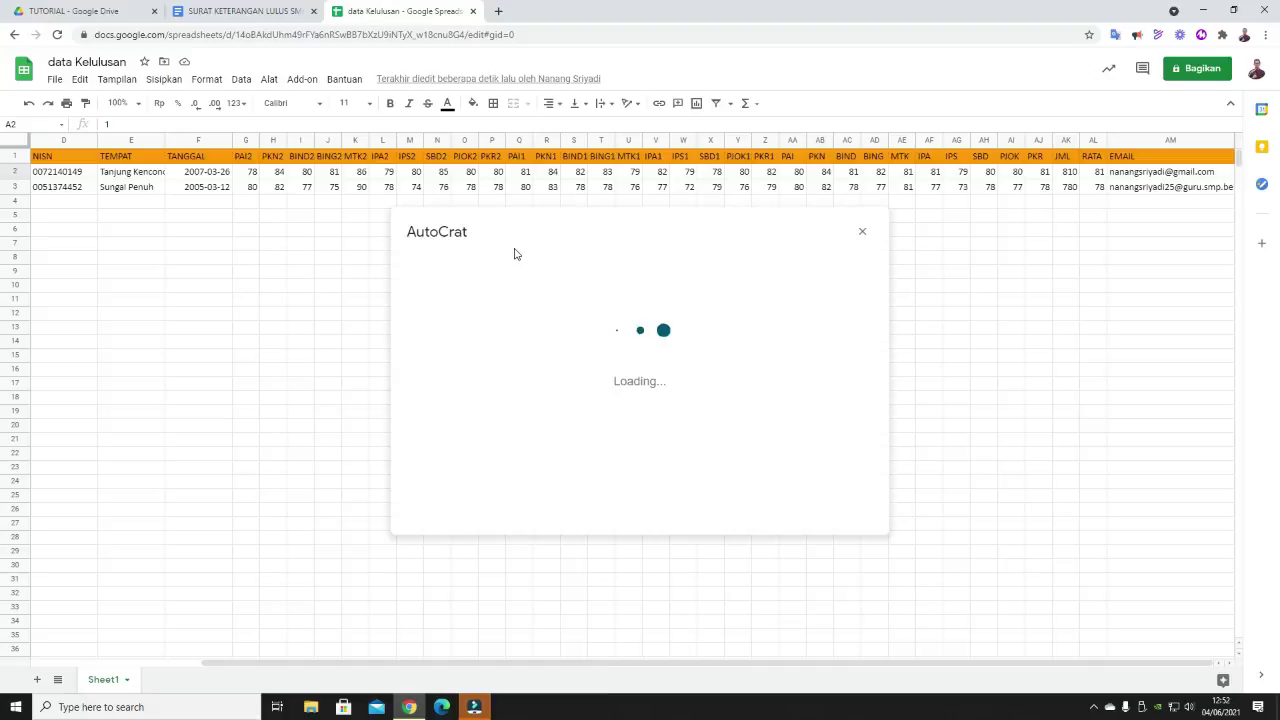
left_click(820, 505)
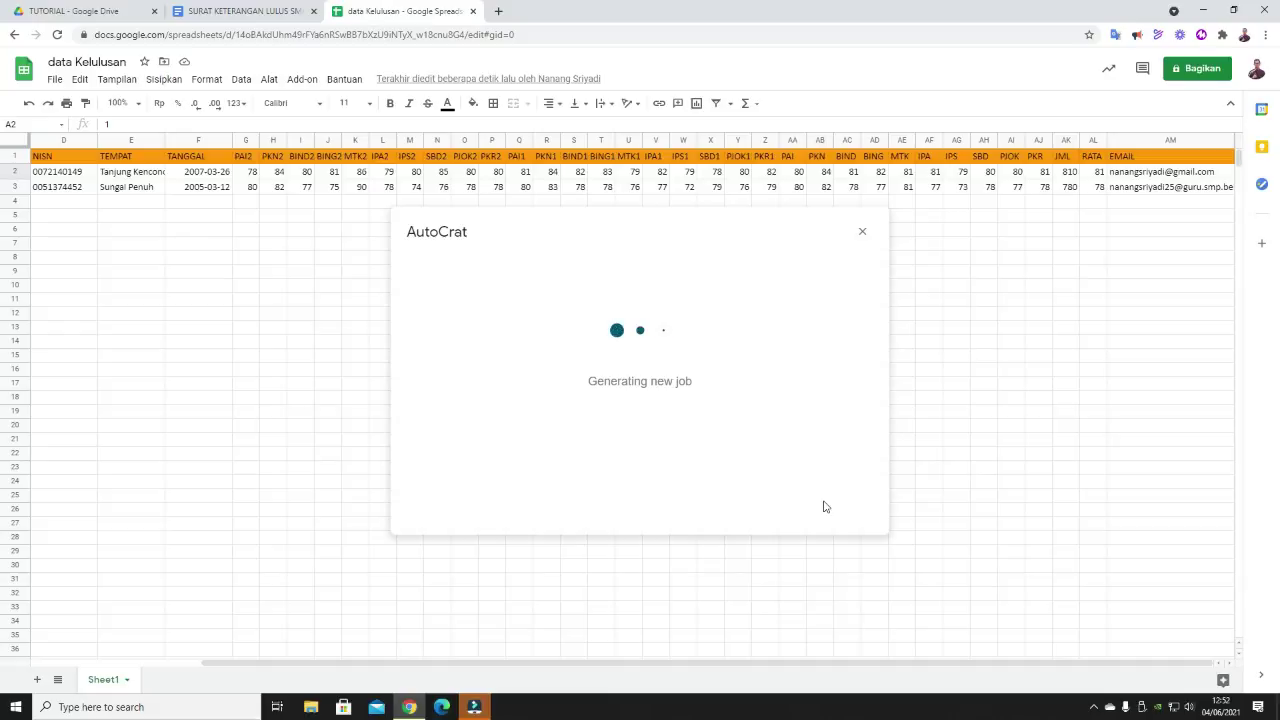
- Name the job Kelulusan 2021 and have AutoCrat create an example template
left_click(480, 319)
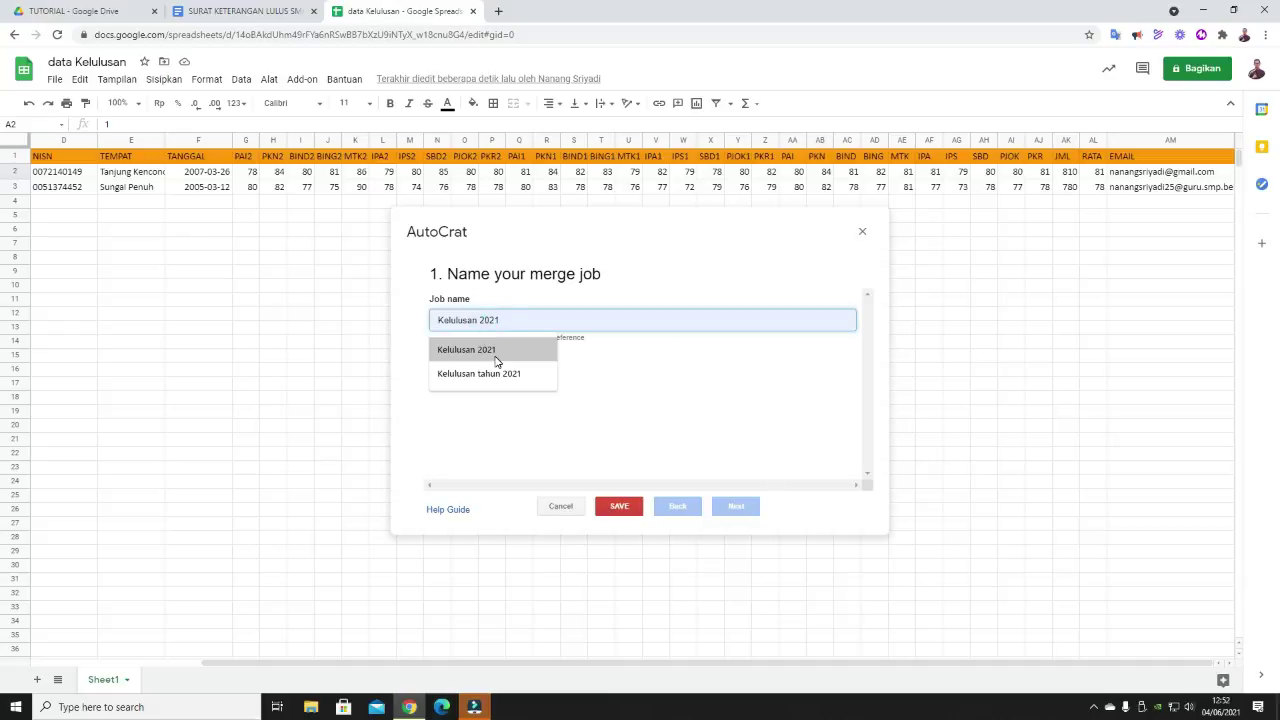
left_click(491, 347)
left_click(736, 506)
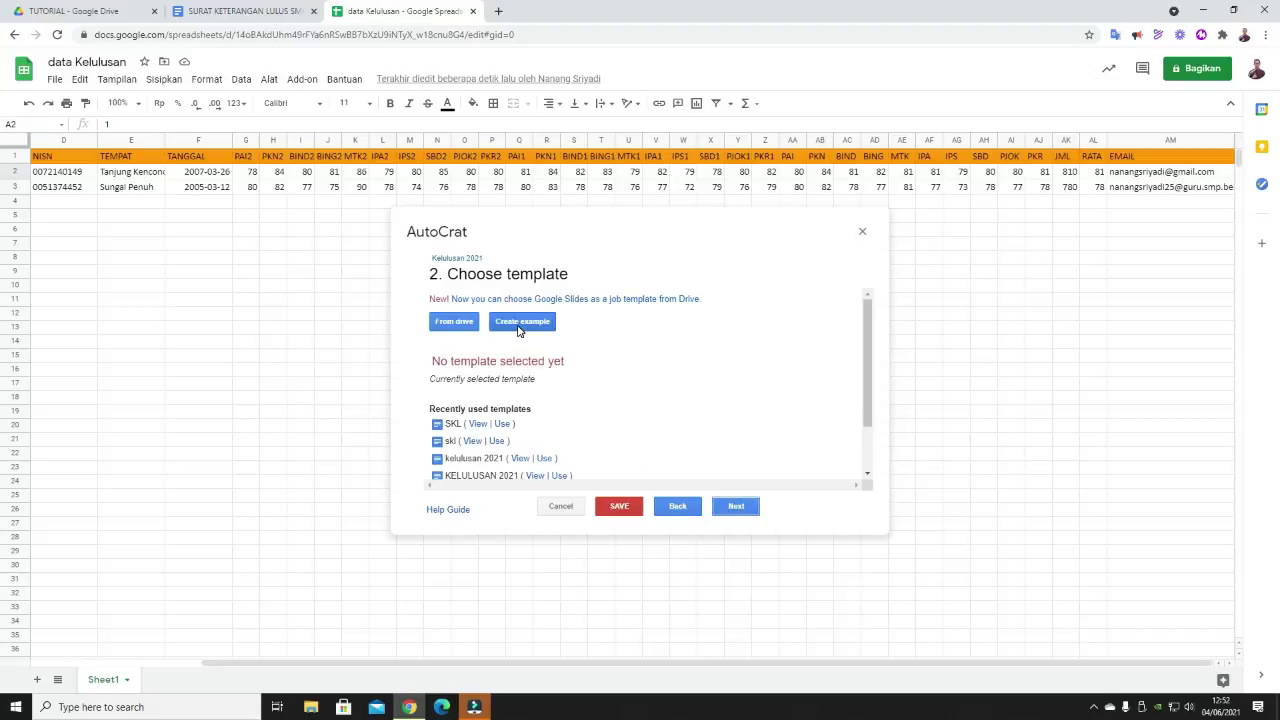
left_click(518, 330)
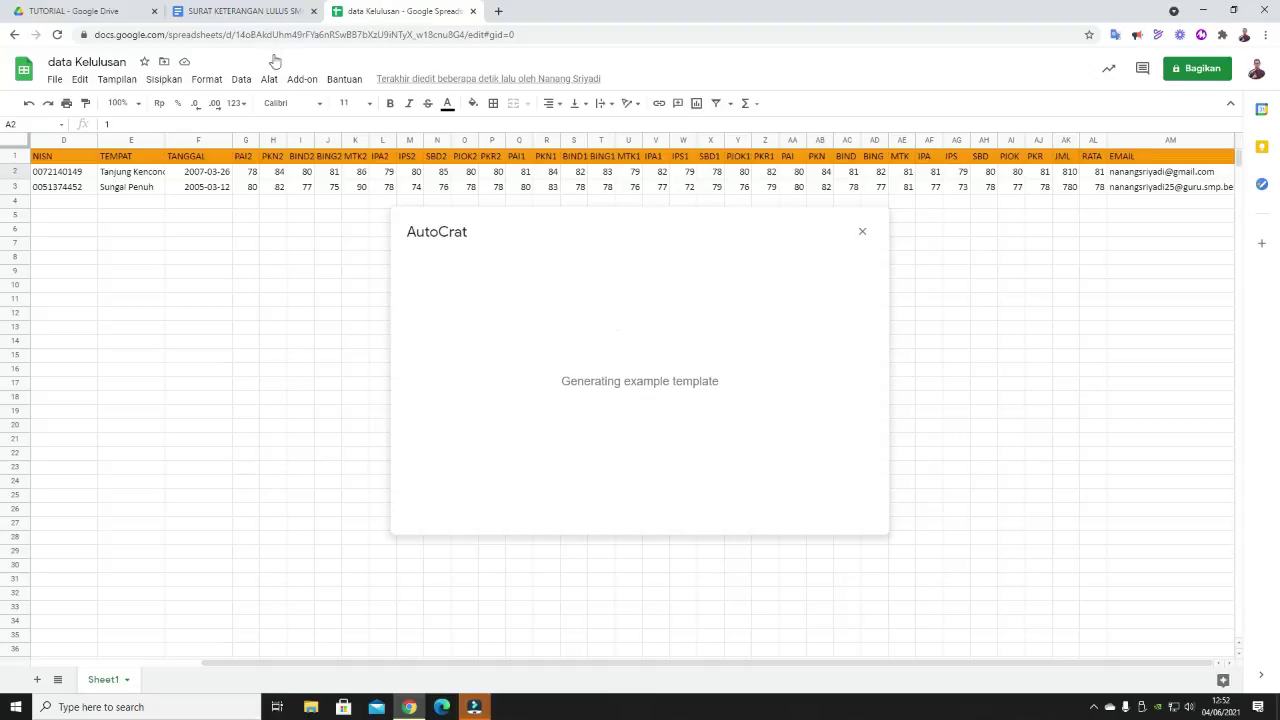
- Copy the entire SURAT KETERANGAN LULUS SMP letter and grades table, then return to the spreadsheet
left_click(245, 11)
left_click(78, 12)
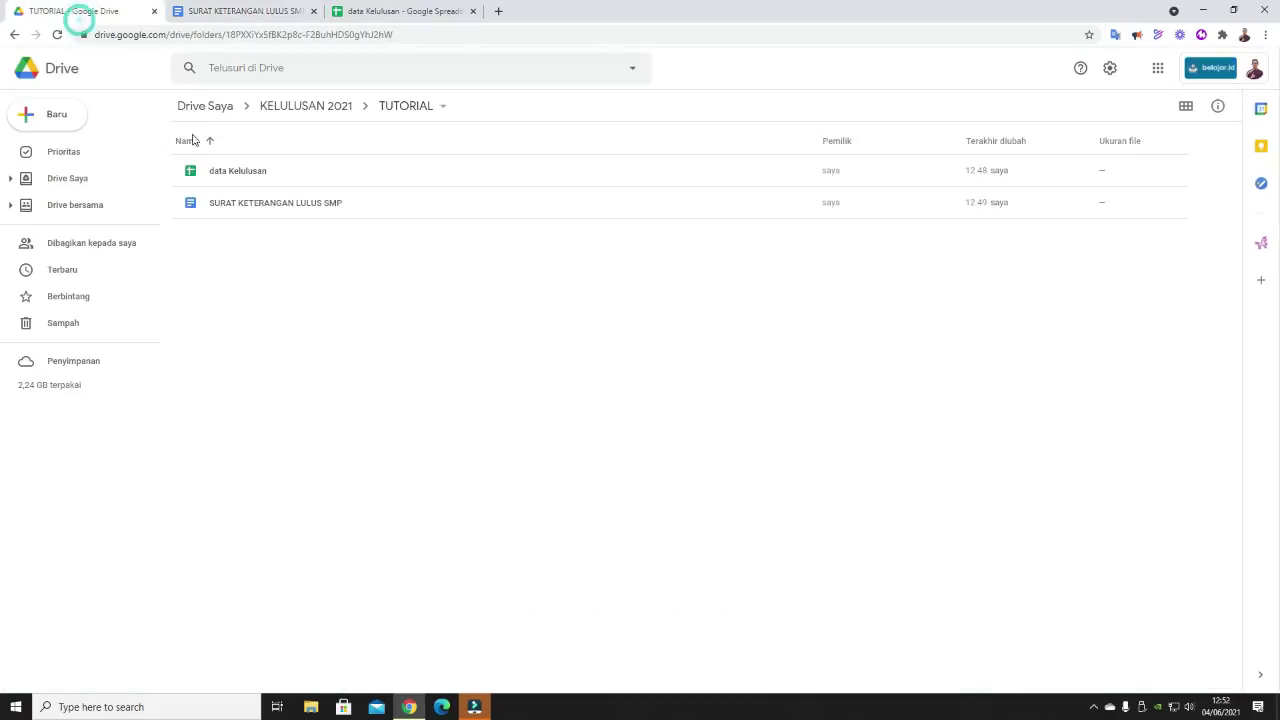
left_click(212, 14)
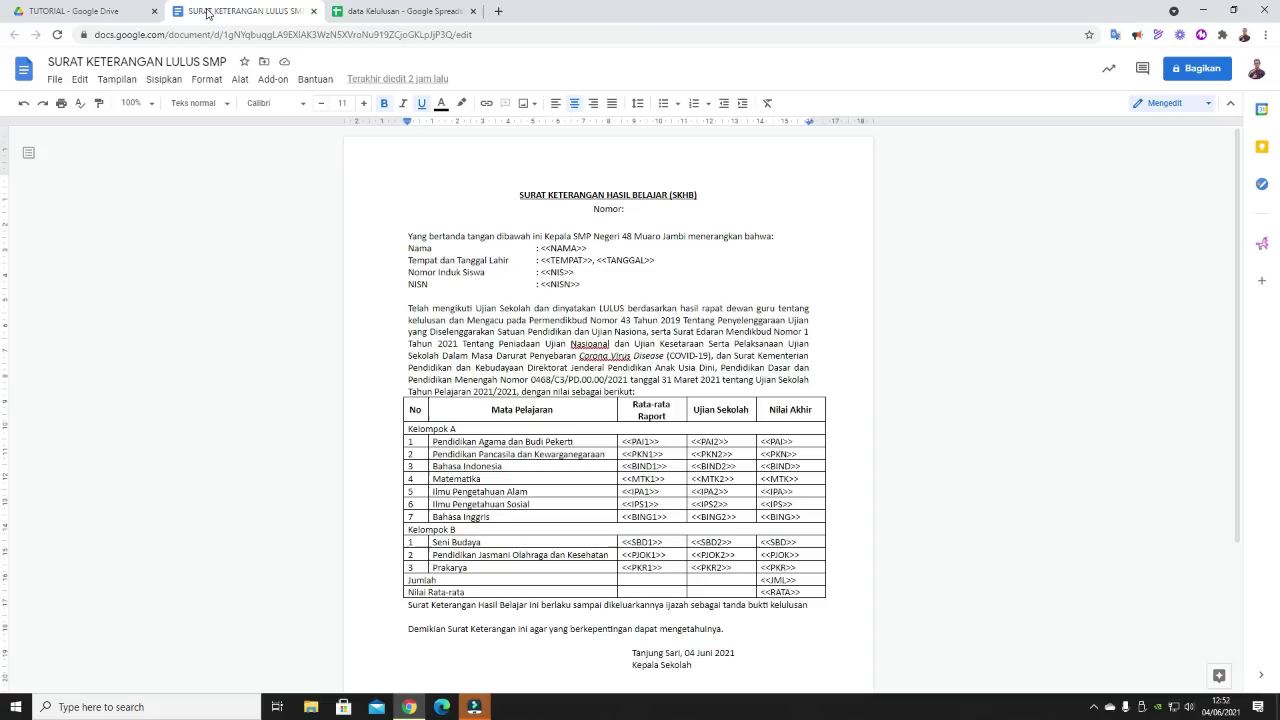
left_click_drag(517, 194, 724, 630)
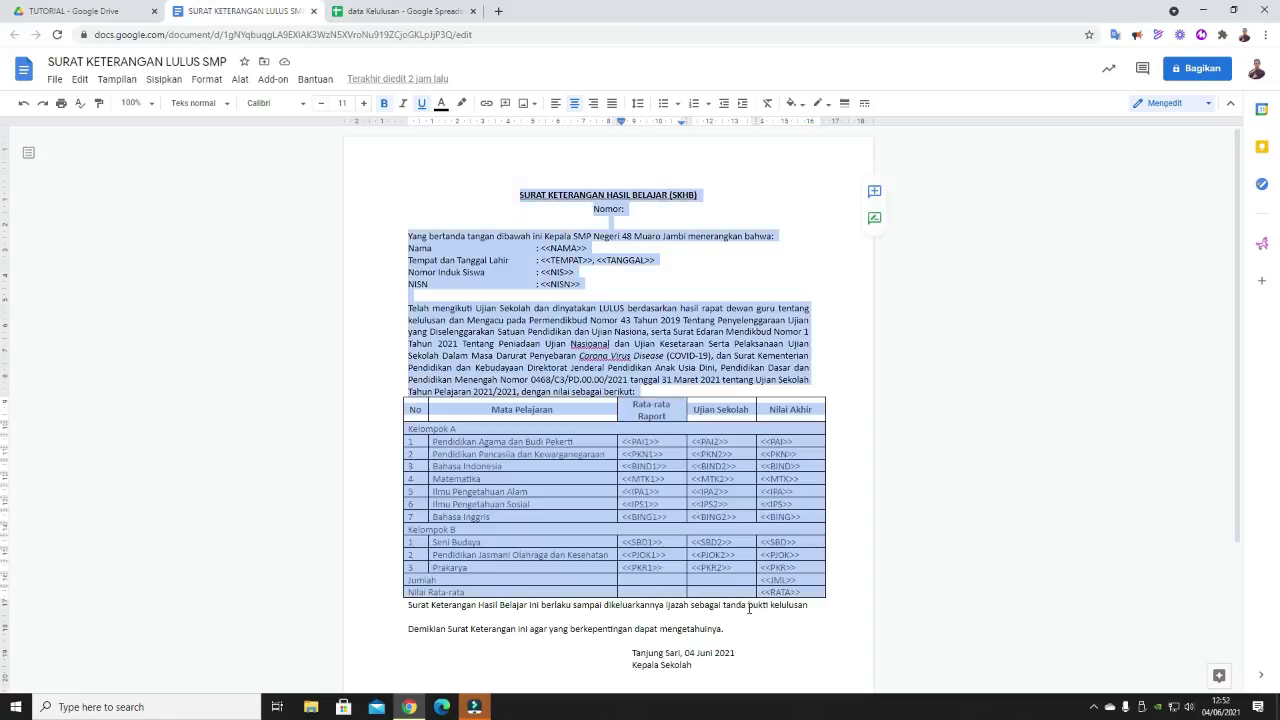
left_click(79, 79)
left_click(130, 178)
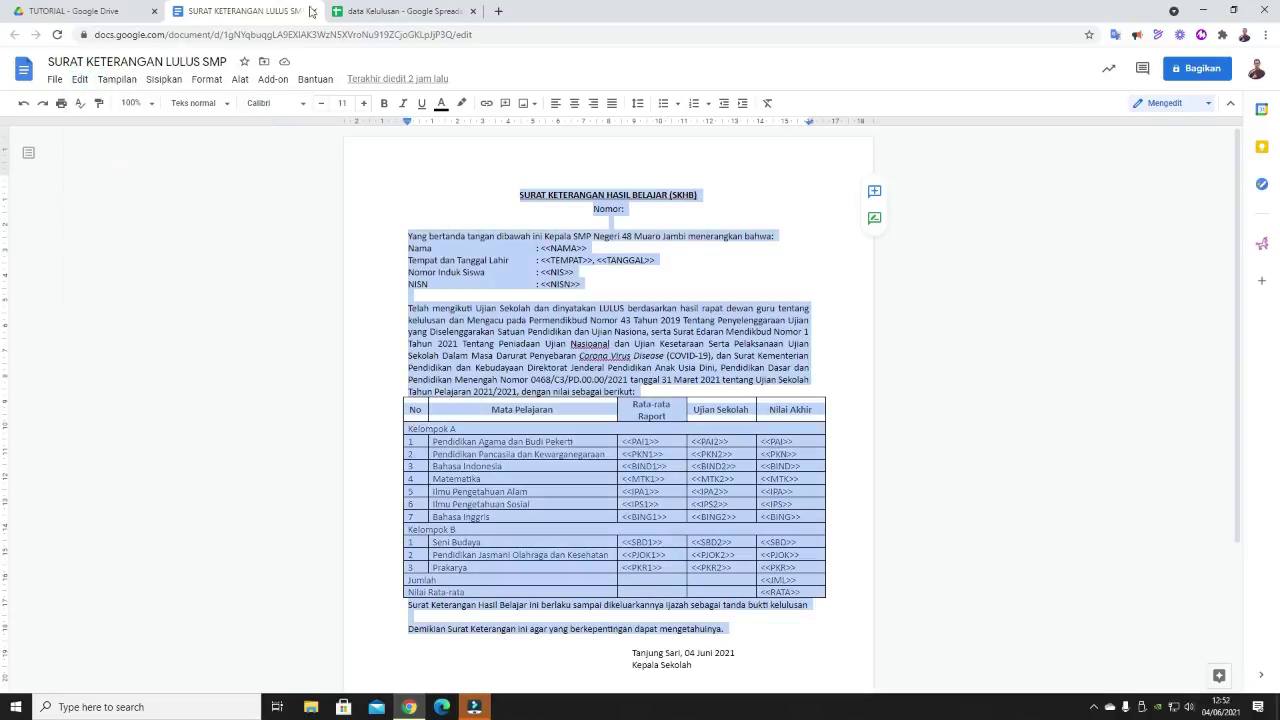
left_click(395, 11)
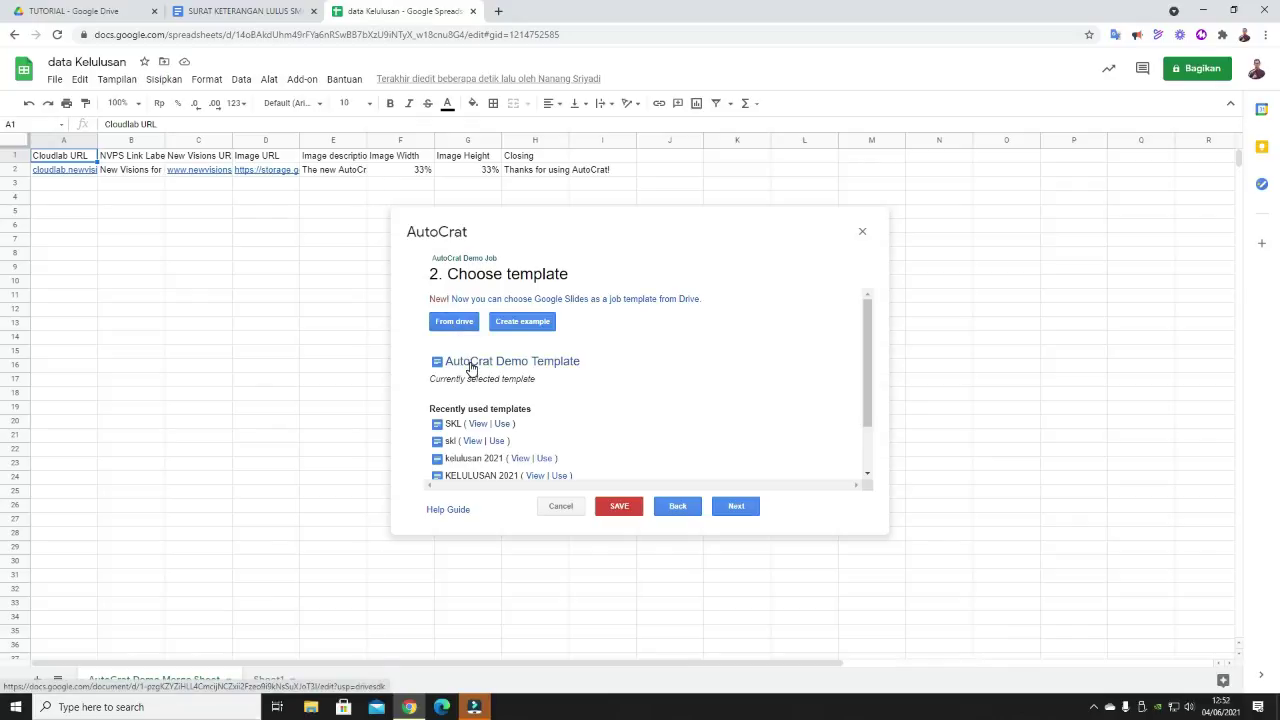
- Replace the AutoCrat Demo Template's content with the pasted certificate letter and grades table
left_click(471, 366)
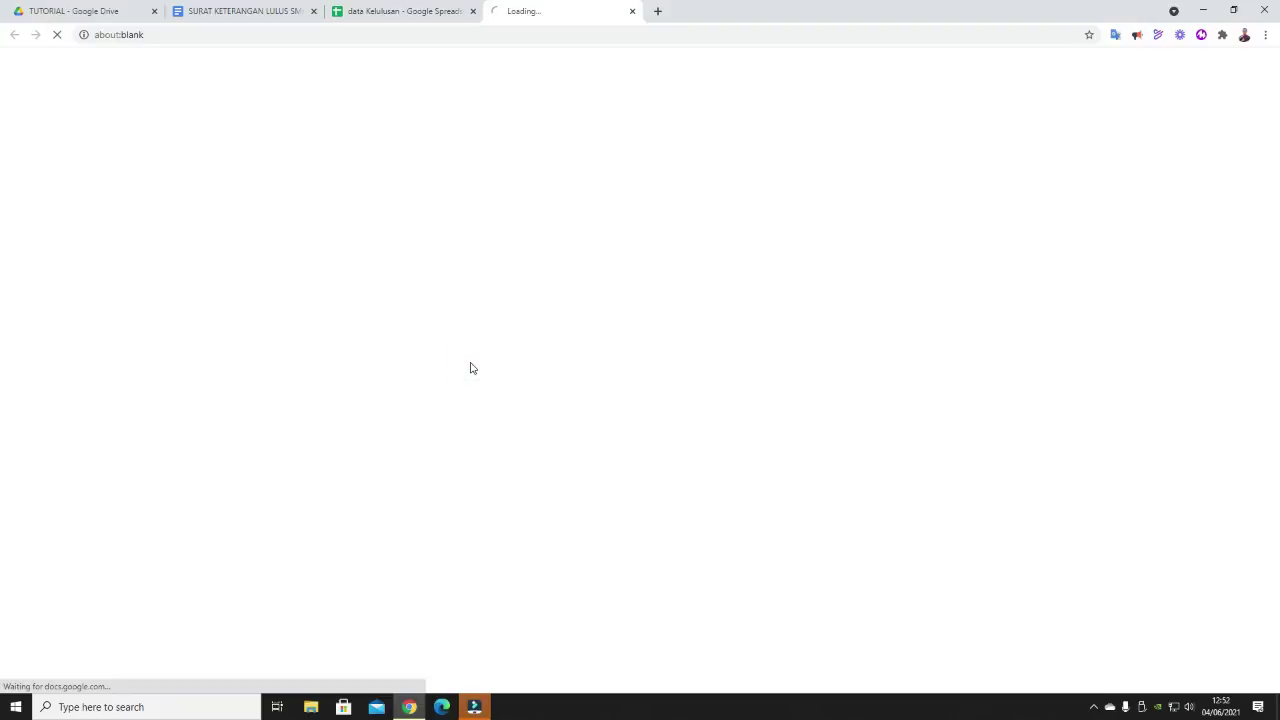
left_click(368, 8)
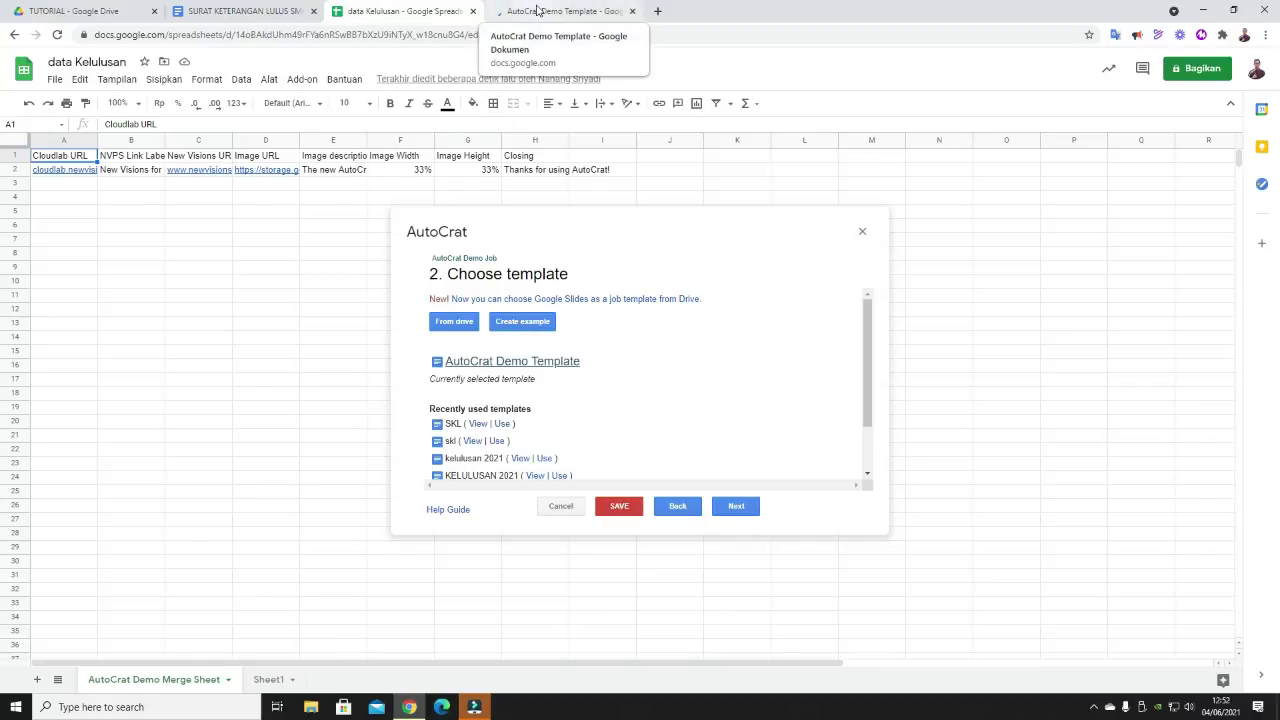
left_click(537, 10)
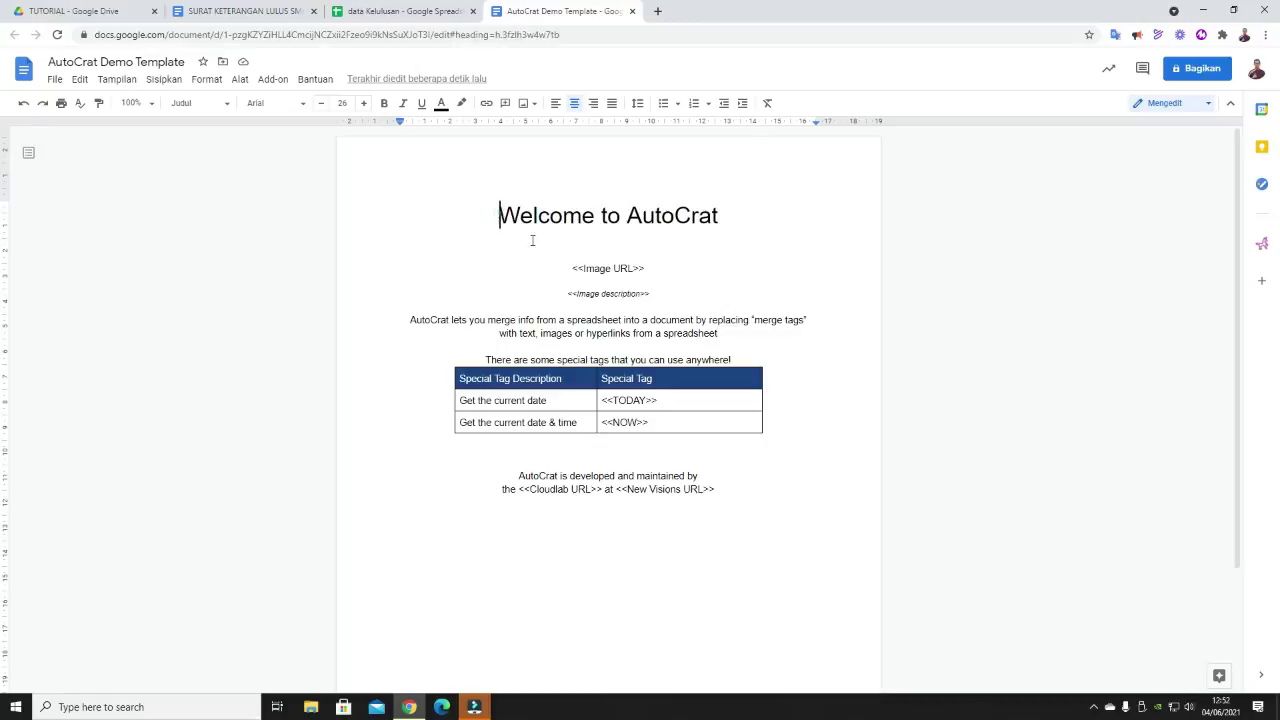
mouse_move(499, 215)
left_mouse_down()
mouse_move(731, 509)
mouse_move(729, 497)
left_mouse_up()
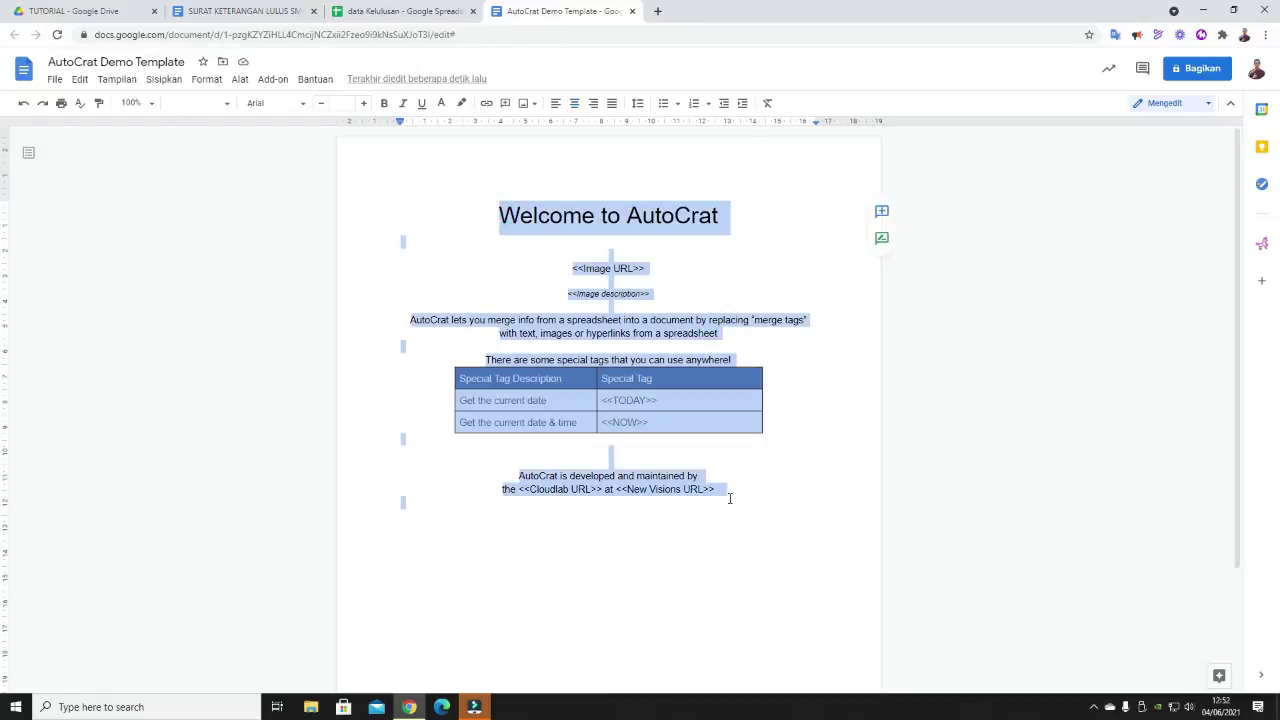
key("Delete")
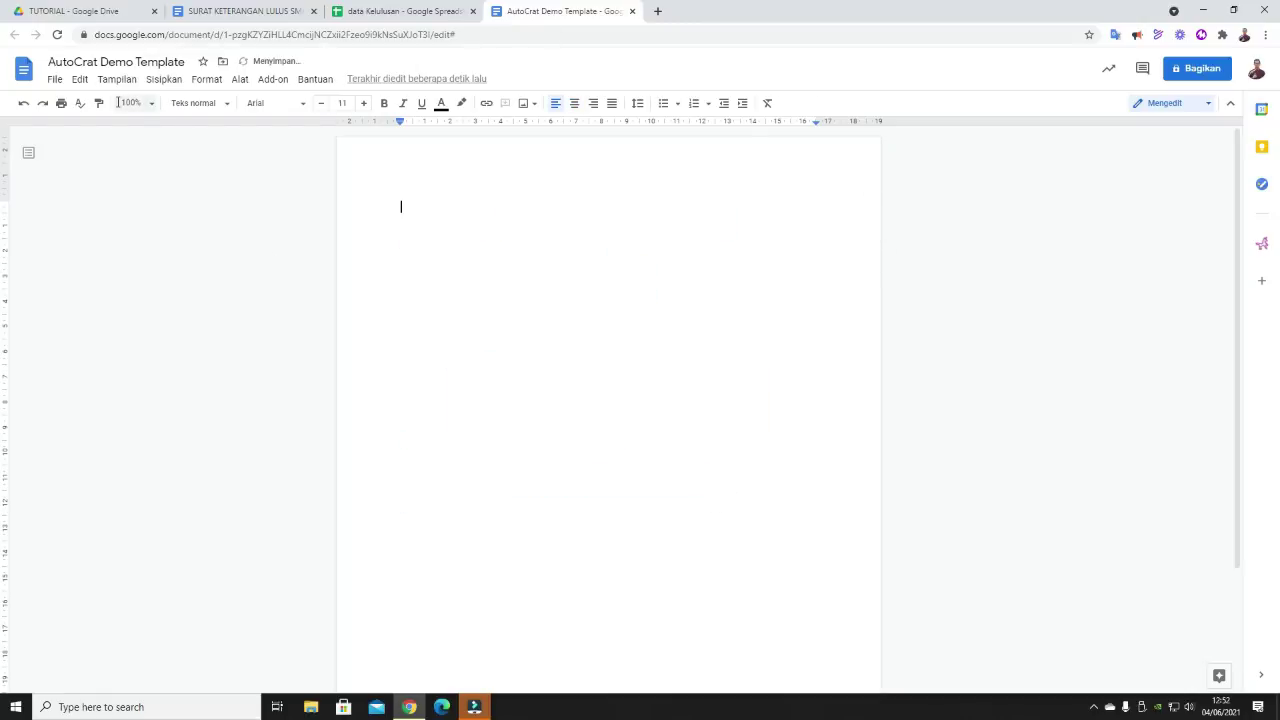
left_click(79, 79)
left_click(105, 200)
- Retitle the template document 'SKL SMP 2021' and go back to the data Kelulusan spreadsheet
left_click(235, 11)
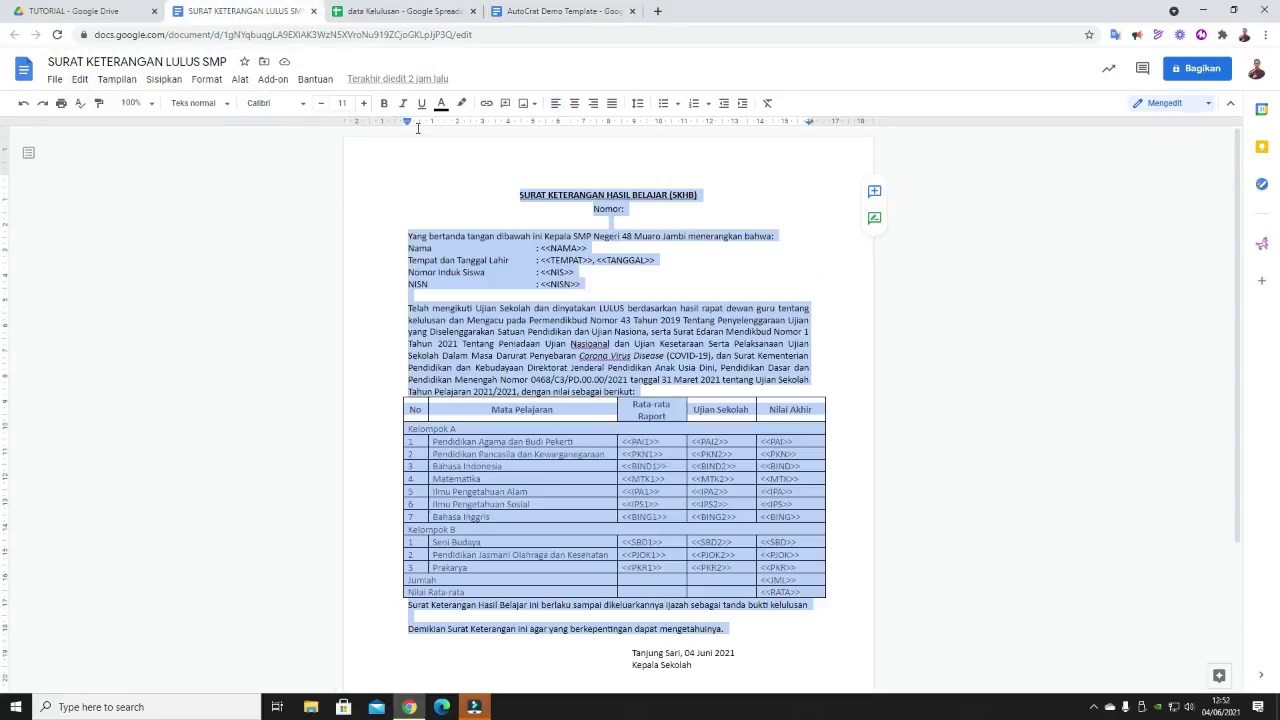
left_click(526, 12)
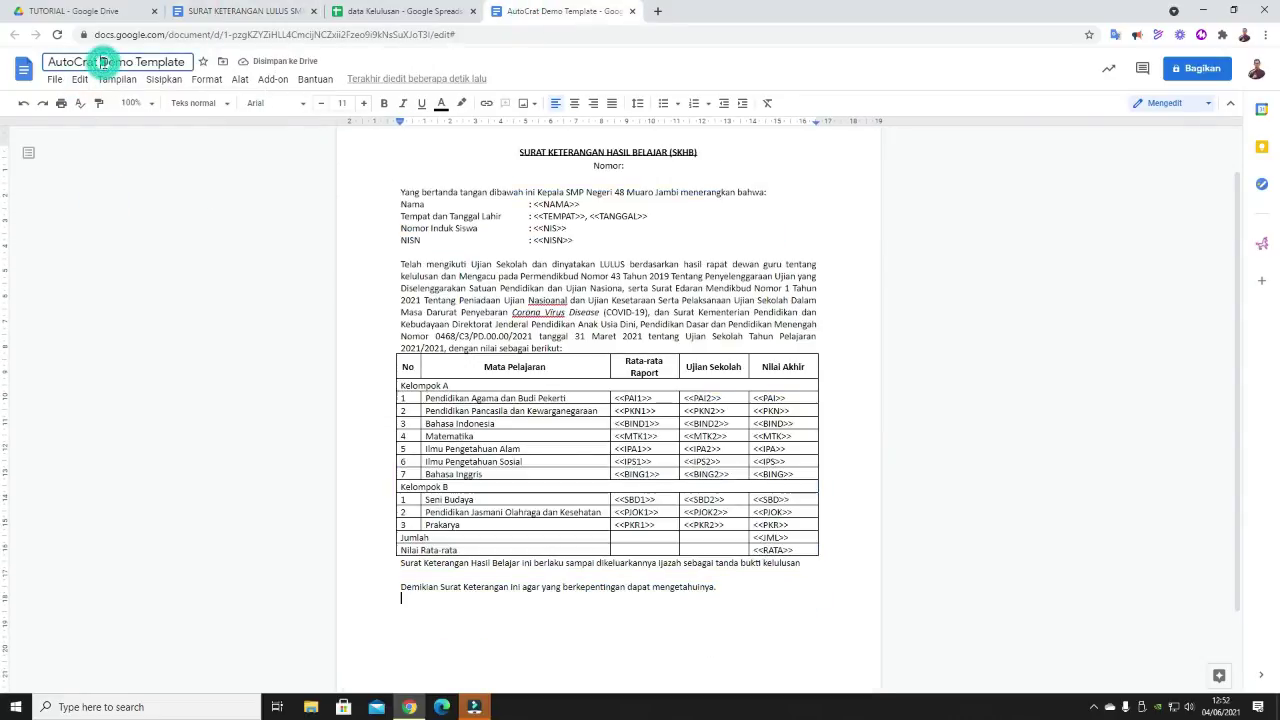
left_click(104, 62)
key("ctrl+a")
type("SKL ")
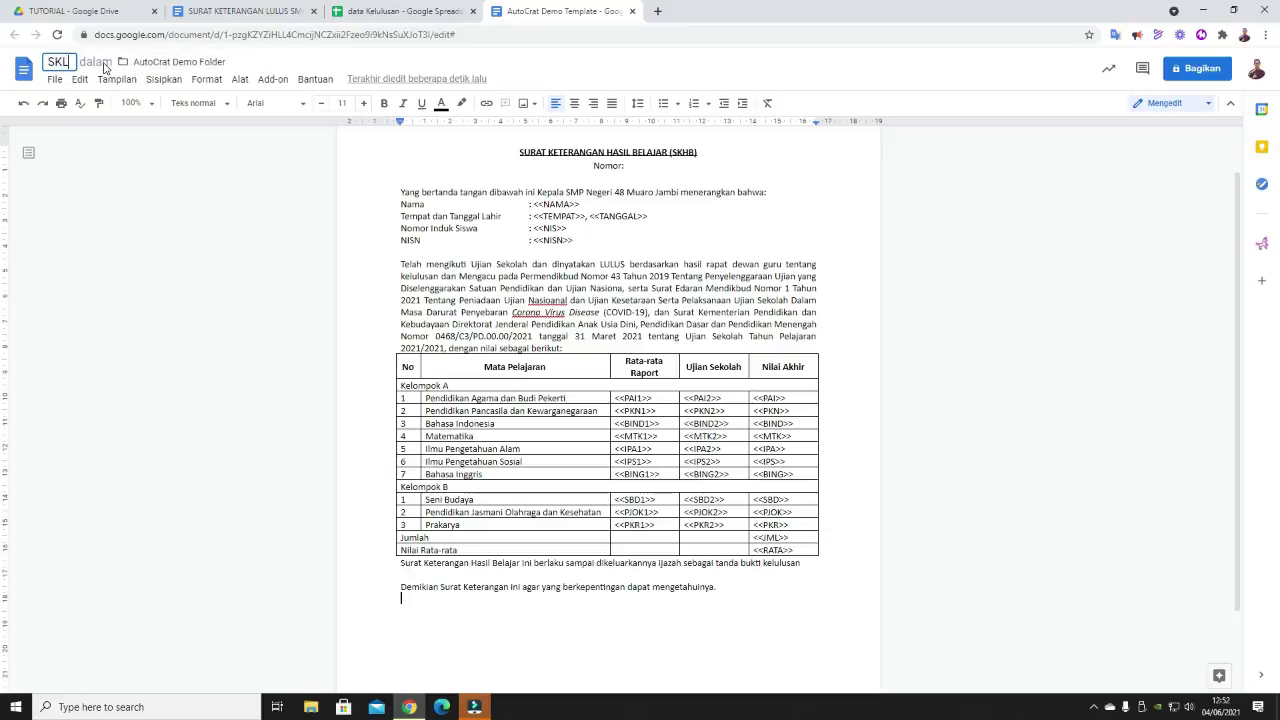
type("SMP 20")
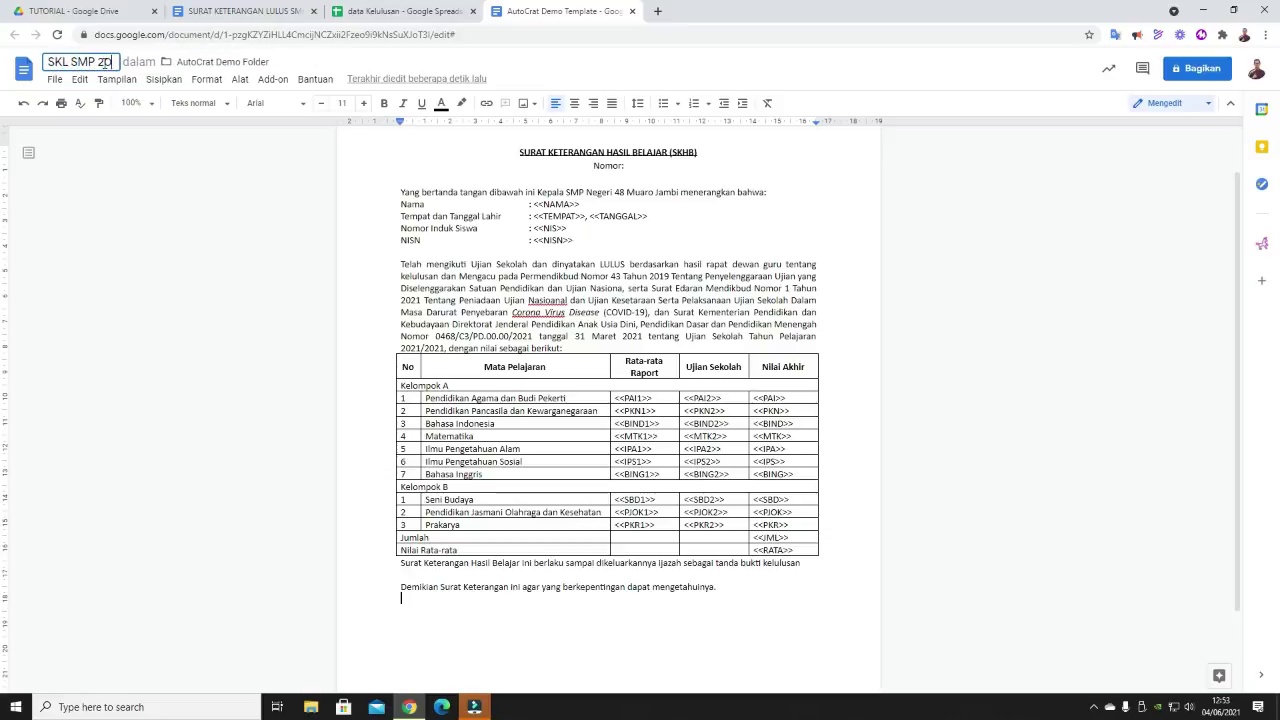
type("20")
key("BackSpace")
type("1")
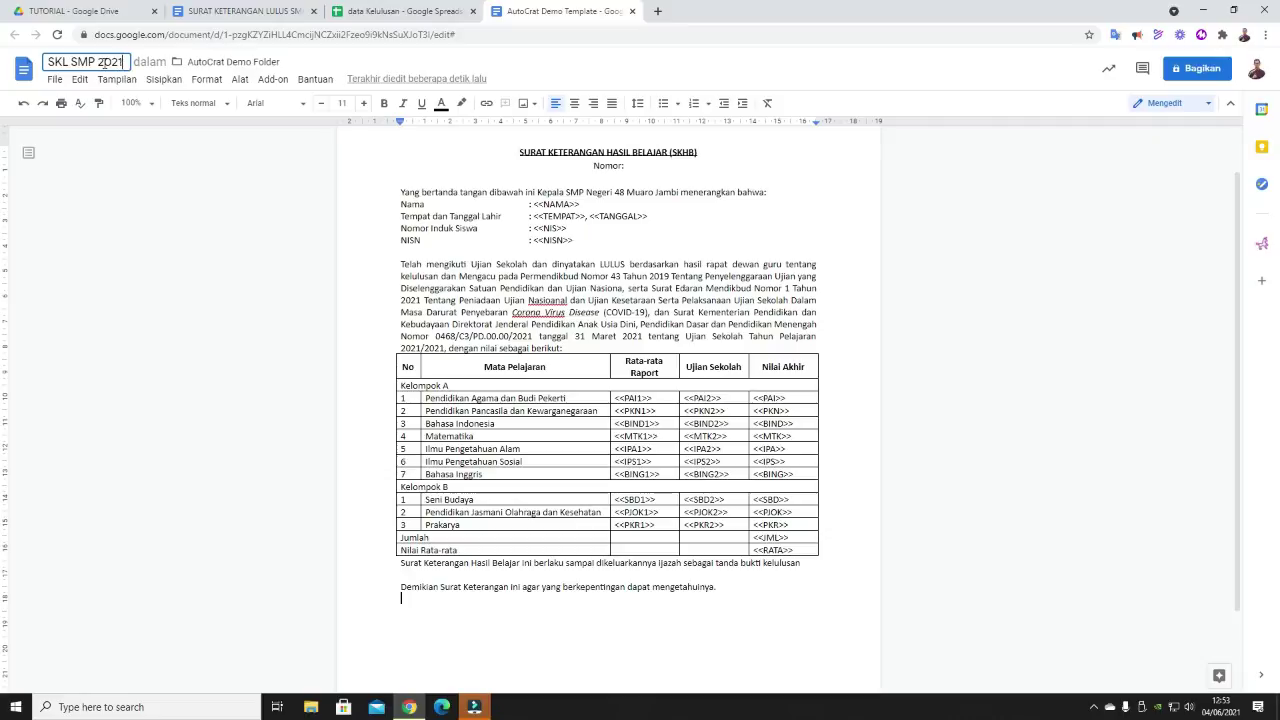
left_click(445, 245)
left_click(380, 12)
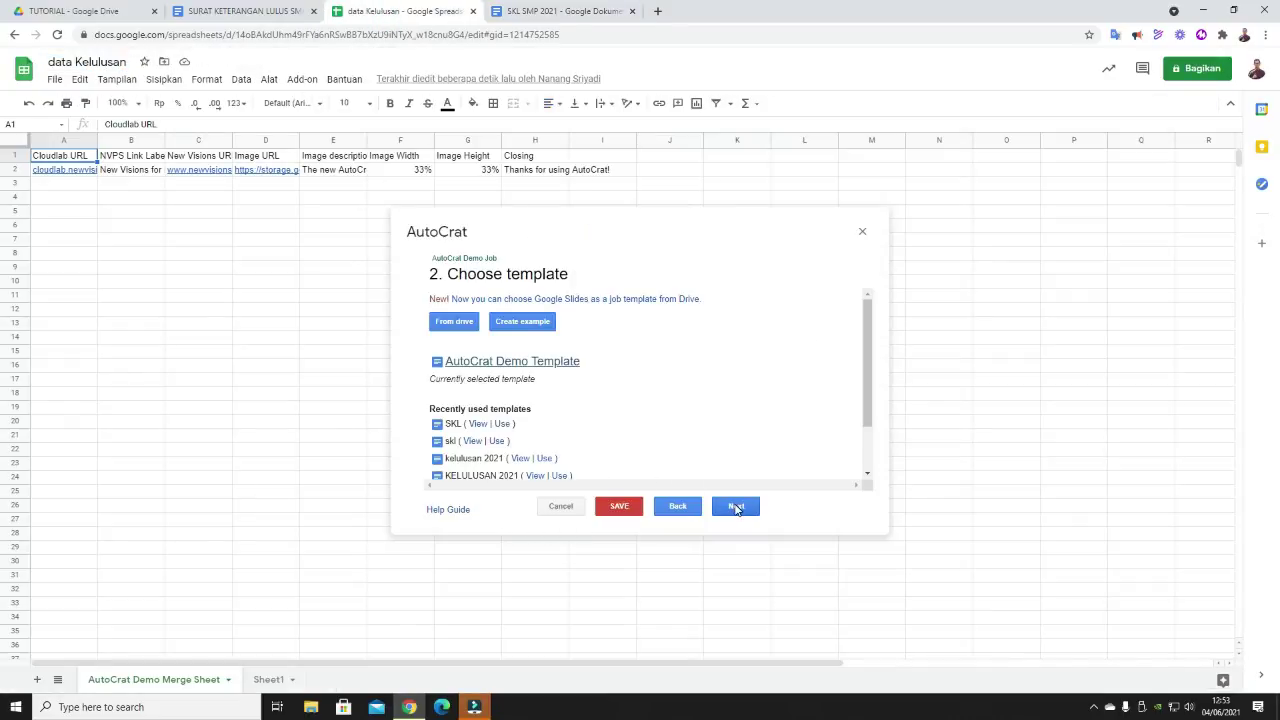
- Save the AutoCrat Demo Job and reopen it from Existing Jobs for editing
left_click(735, 507)
scroll(718, 466, "down", 5)
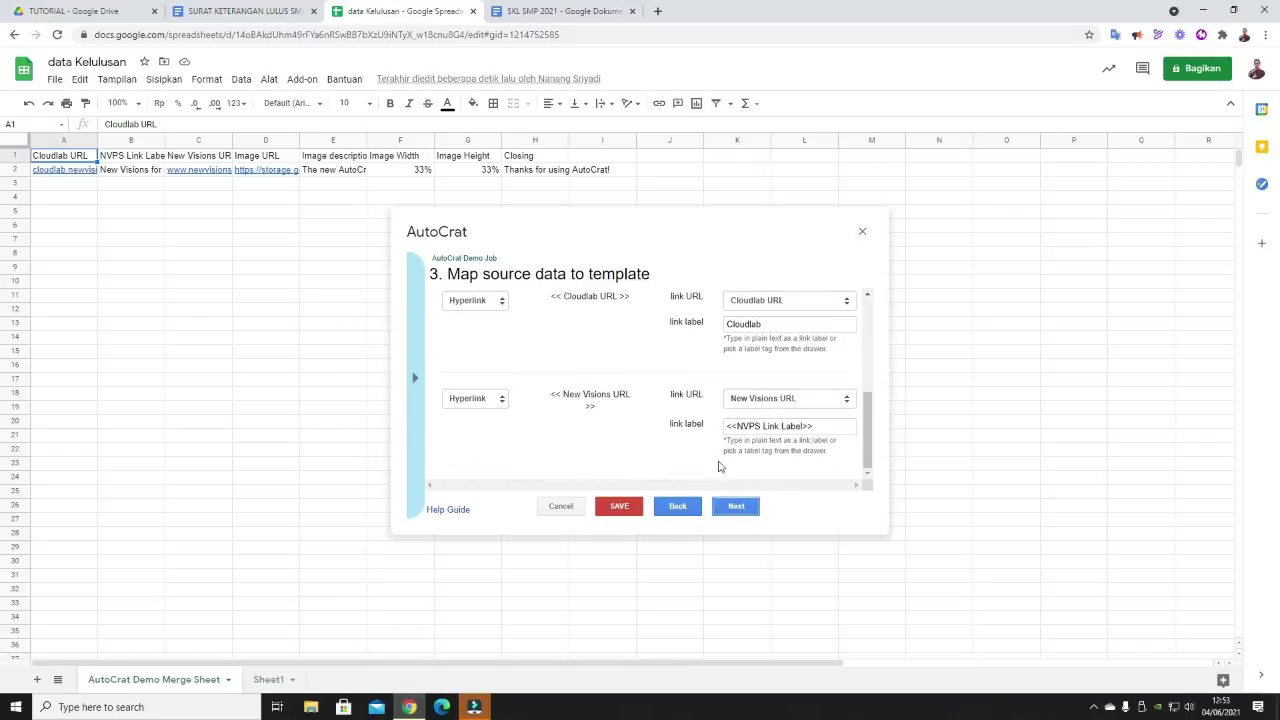
left_click(619, 509)
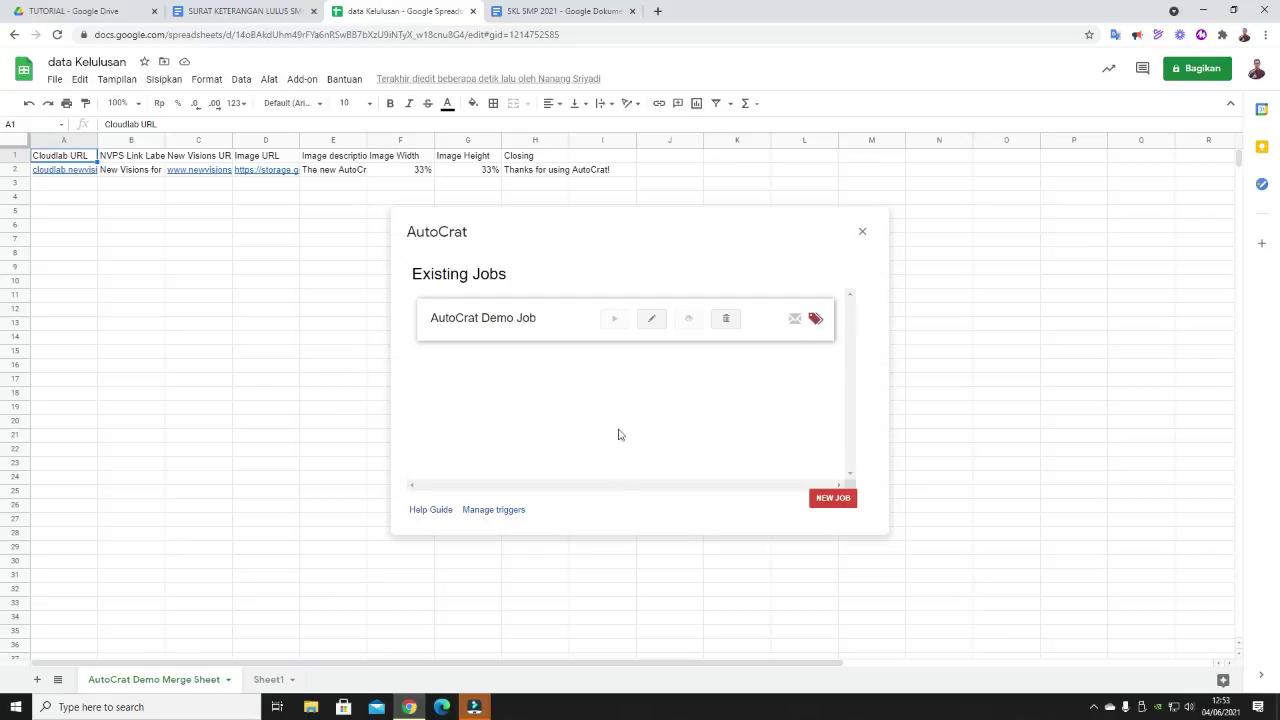
left_click(652, 320)
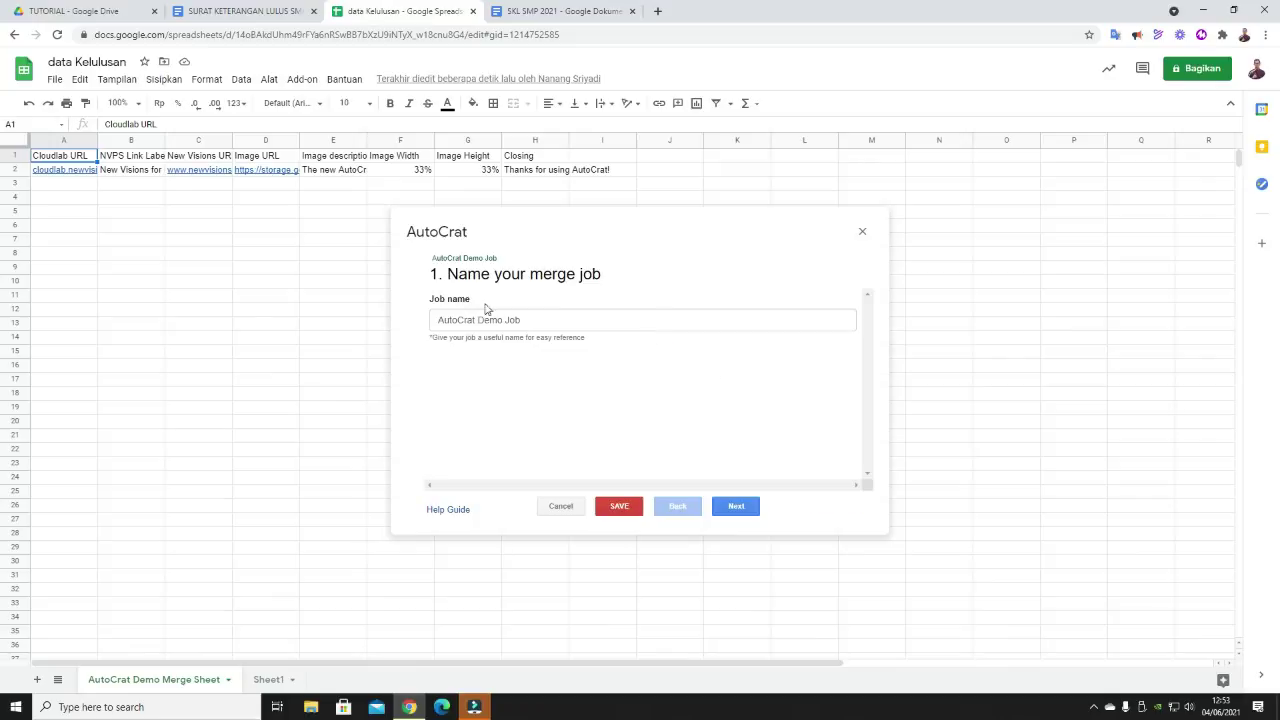
- Change the job name to 'Kelulusan 2021' and advance to the SKL SMP 2021 template step
left_click_drag(520, 320, 388, 313)
key("BackSpace")
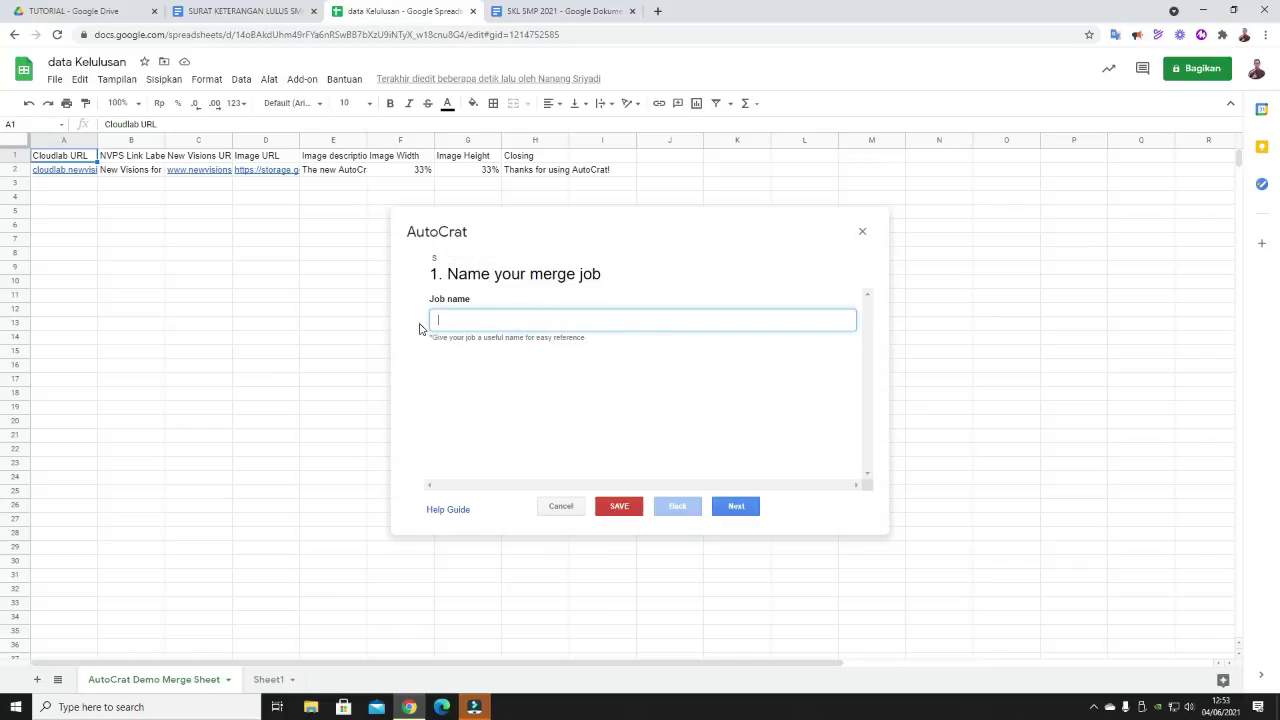
type("Kelulusan 2021")
left_click(486, 350)
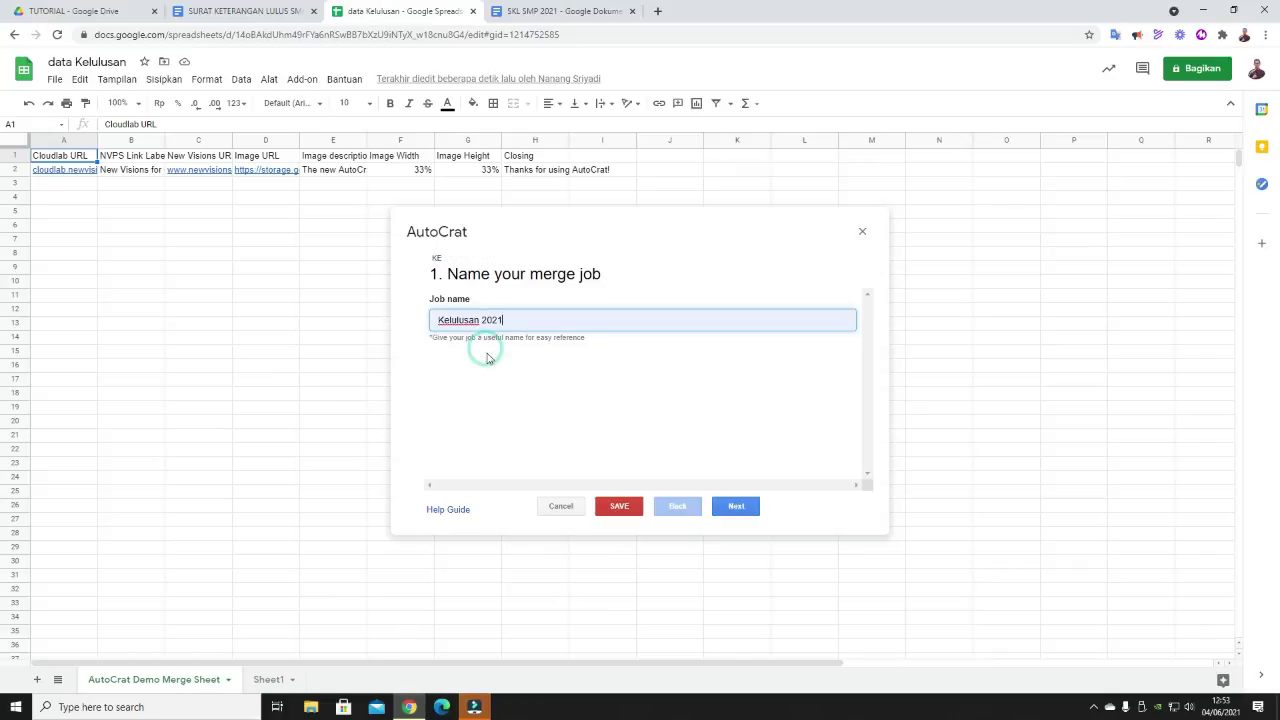
left_click(748, 508)
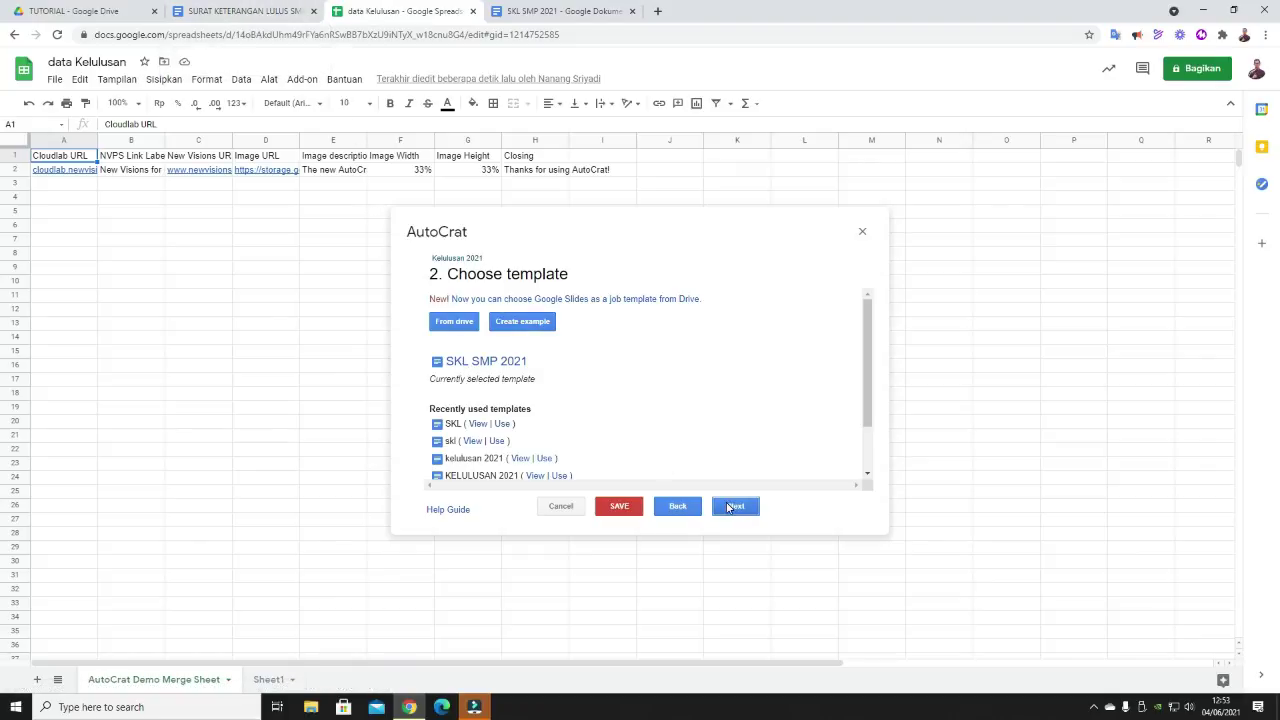
- Set the job's merge tab to Sheet1 and view its student data
left_click(735, 507)
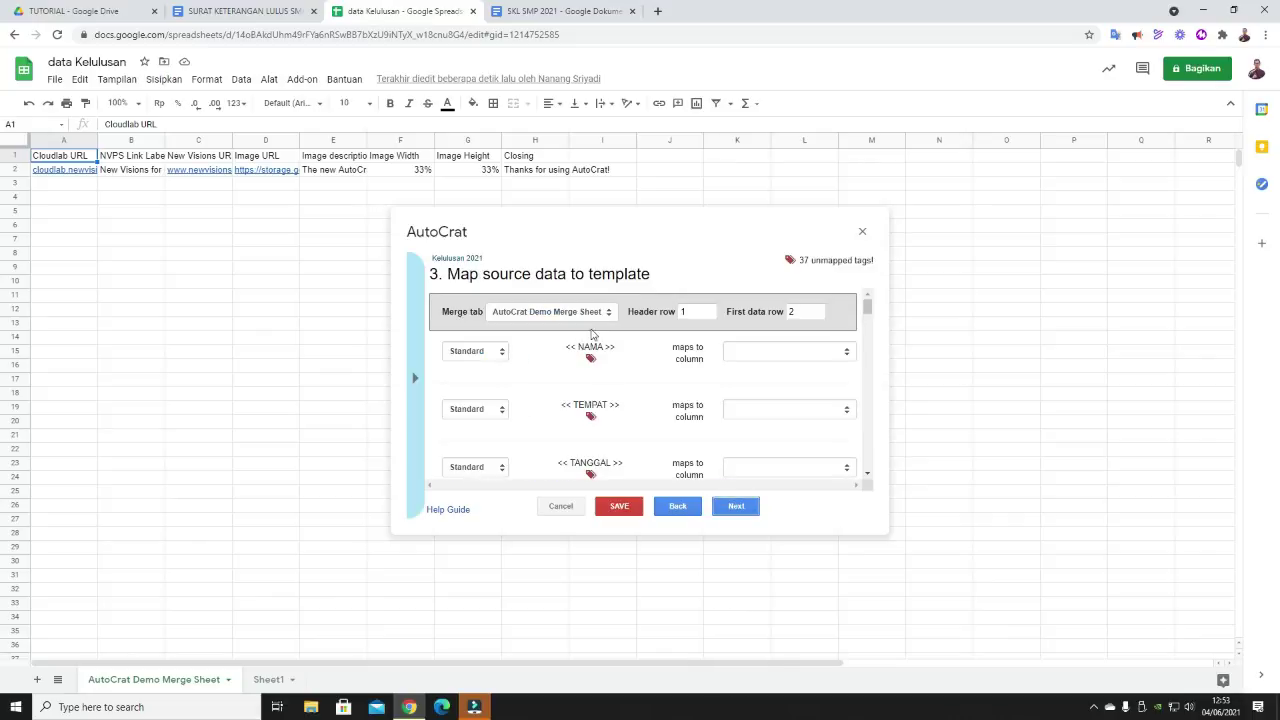
left_click(585, 313)
left_click(540, 337)
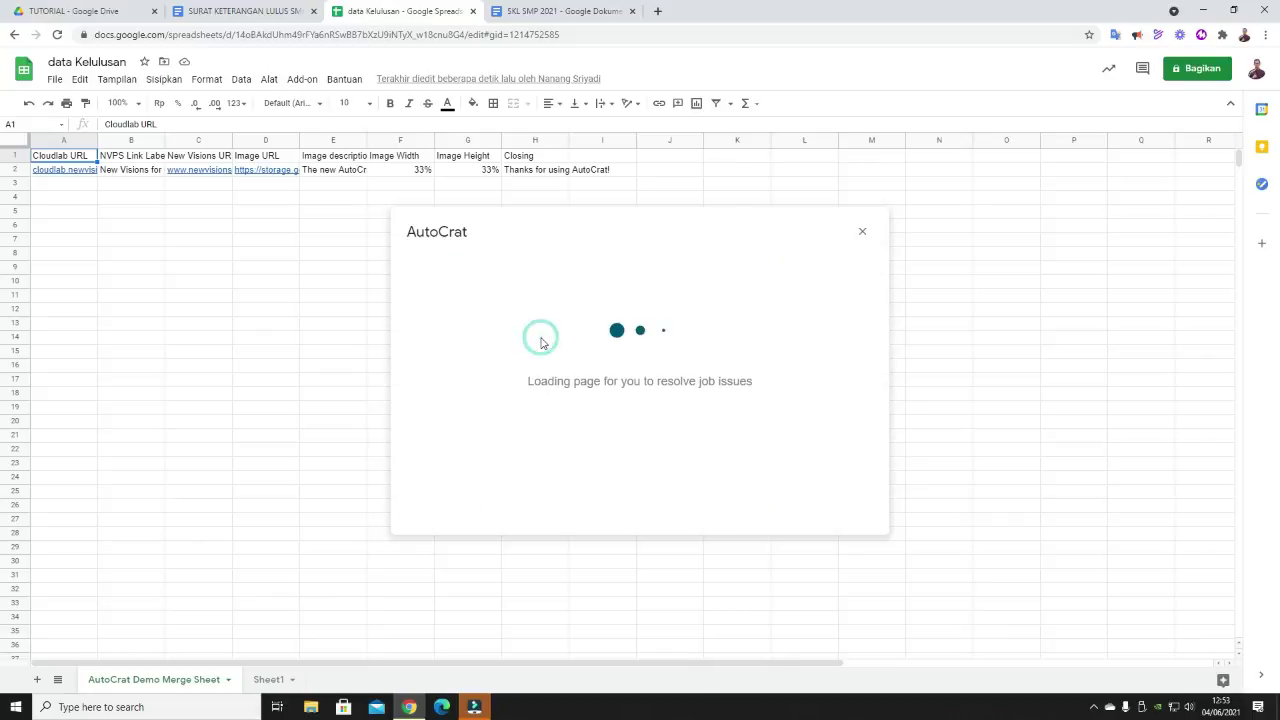
left_click(270, 680)
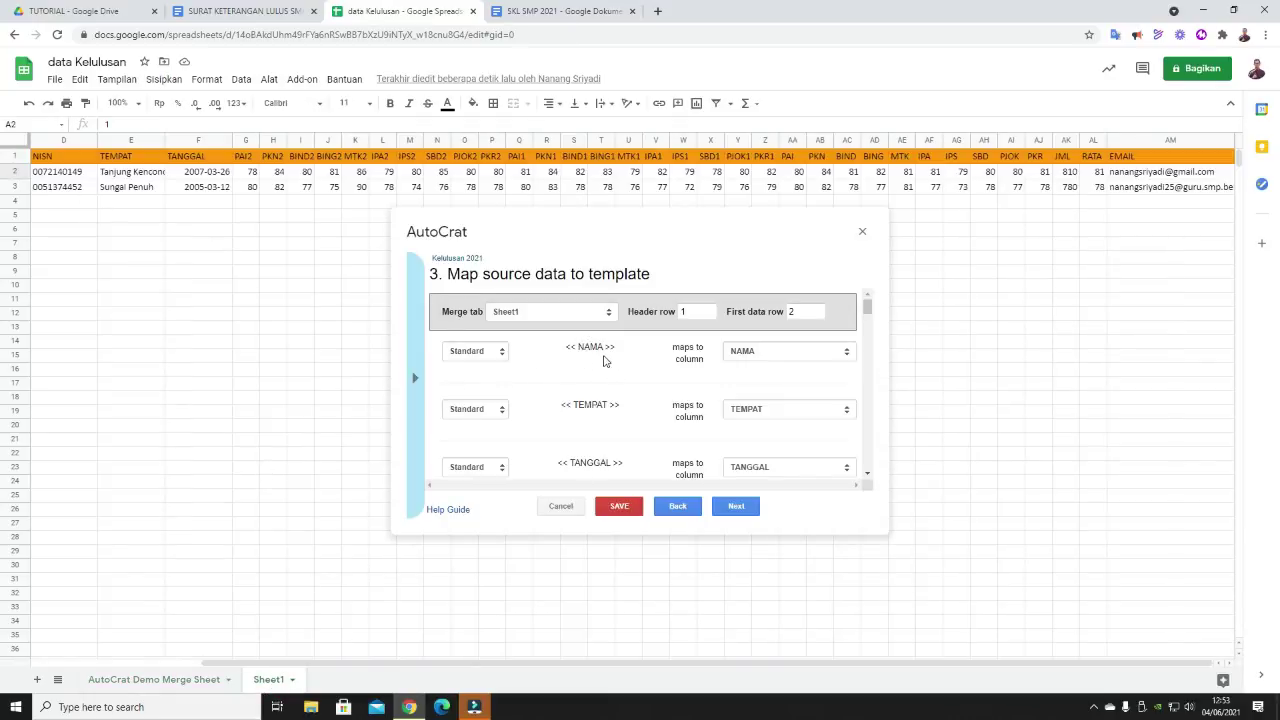
left_click_drag(567, 347, 616, 348)
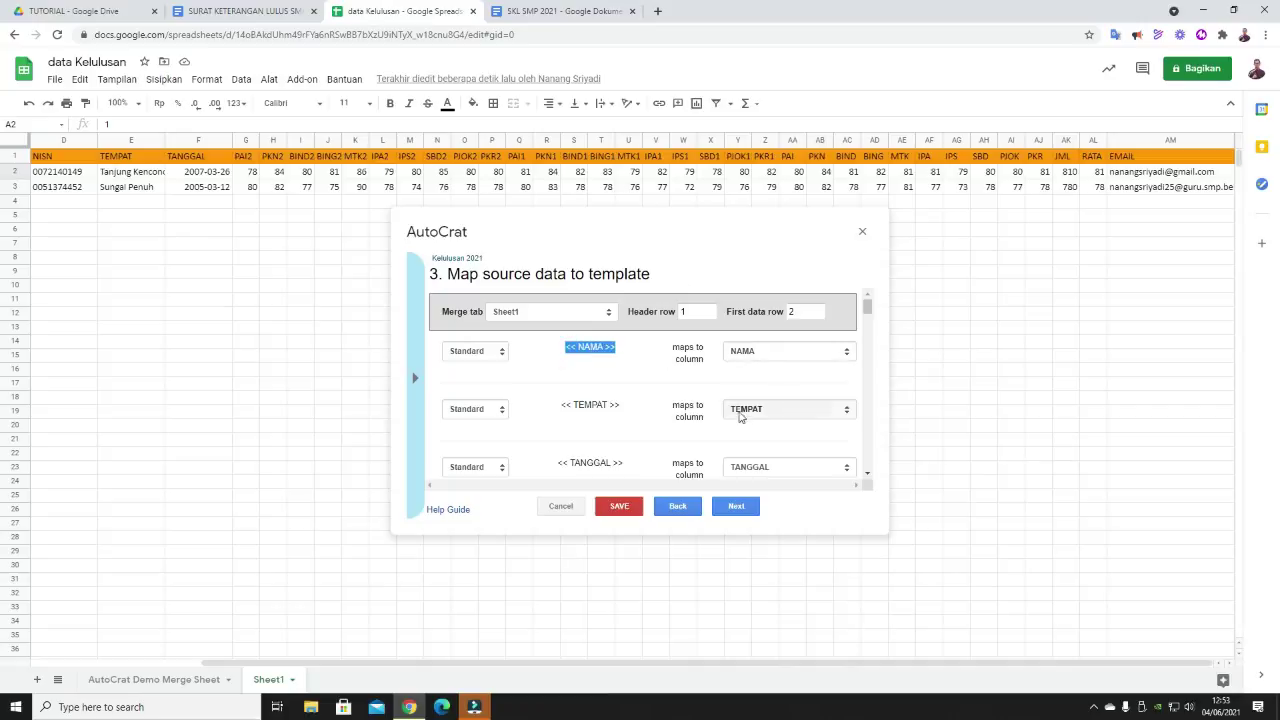
- Scroll through the tag-to-column mappings from NAMA down to RATA
scroll(740, 415, "down", 3)
scroll(735, 412, "down", 2)
scroll(728, 408, "down", 2)
scroll(725, 408, "down", 2)
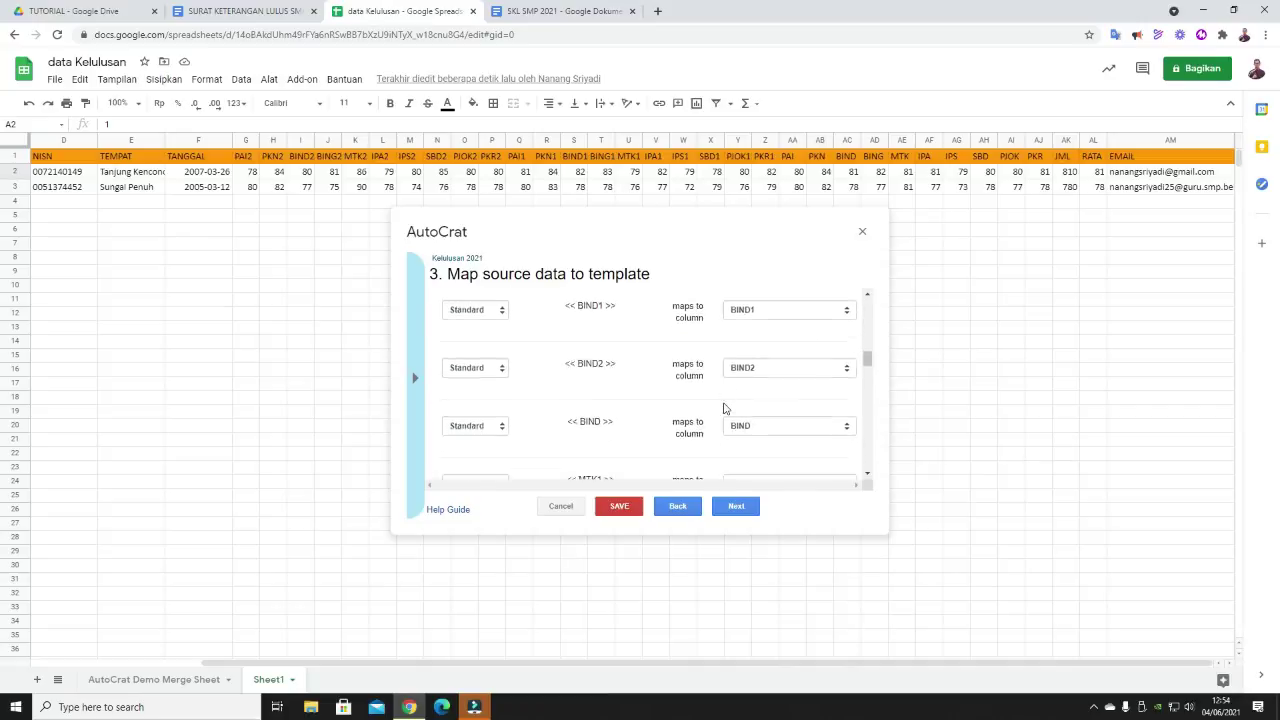
scroll(724, 408, "down", 2)
scroll(722, 410, "down", 2)
scroll(720, 413, "down", 2)
scroll(720, 413, "down", 3)
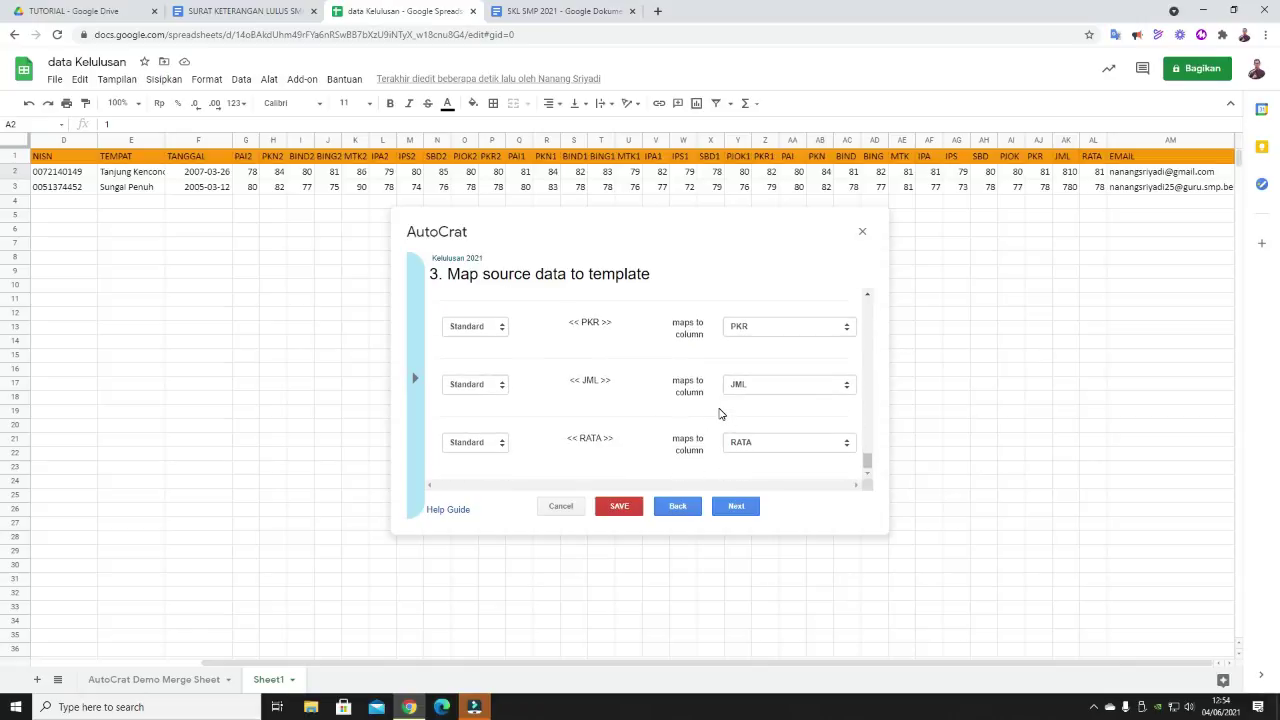
- Name each output file '<<NAMA>> SKL' and set the output type to PDF
left_click(740, 512)
left_click_drag(568, 316, 347, 311)
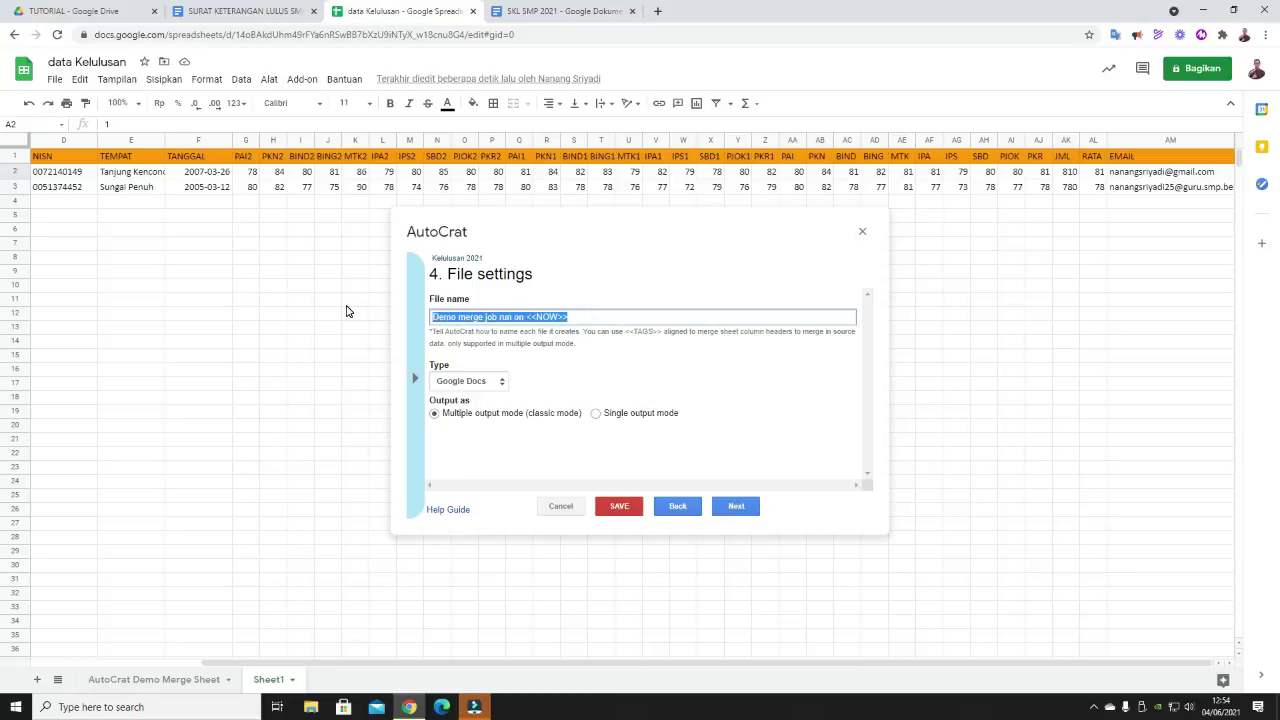
type("<<")
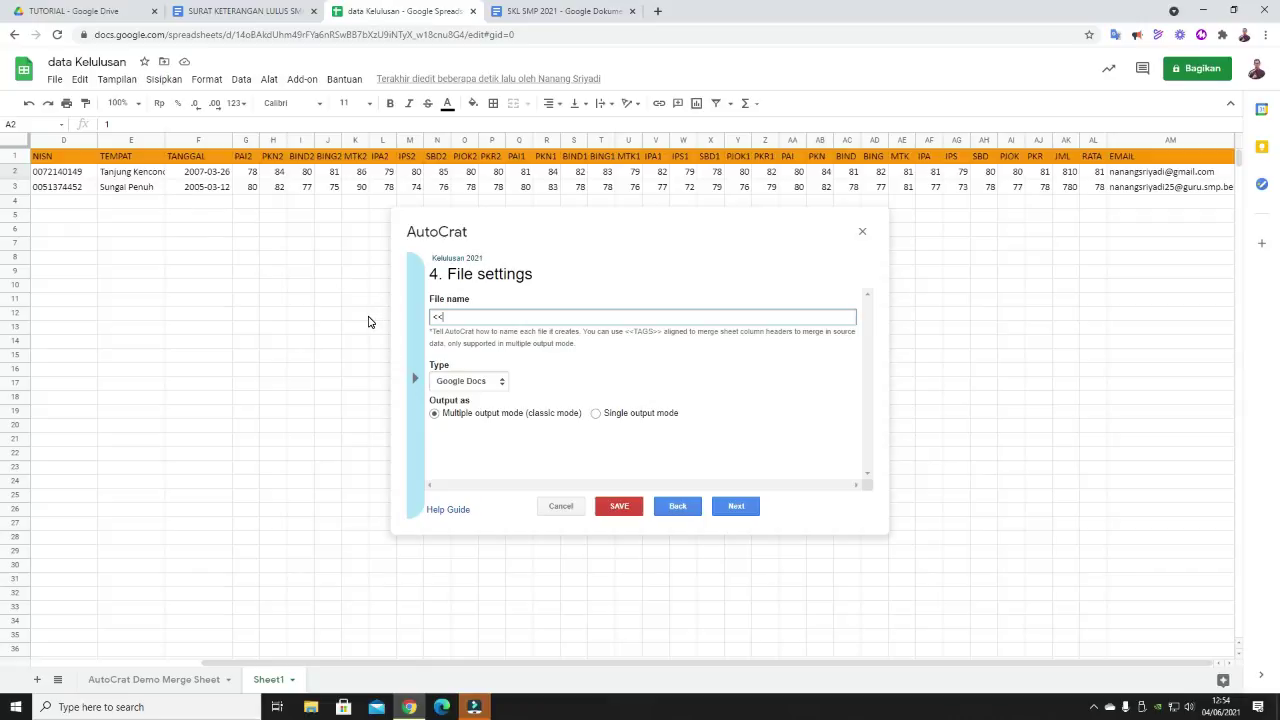
key("BackSpace")
key("BackSpace")
type("NAMA")
type(">")
left_click(470, 381)
left_click(473, 396)
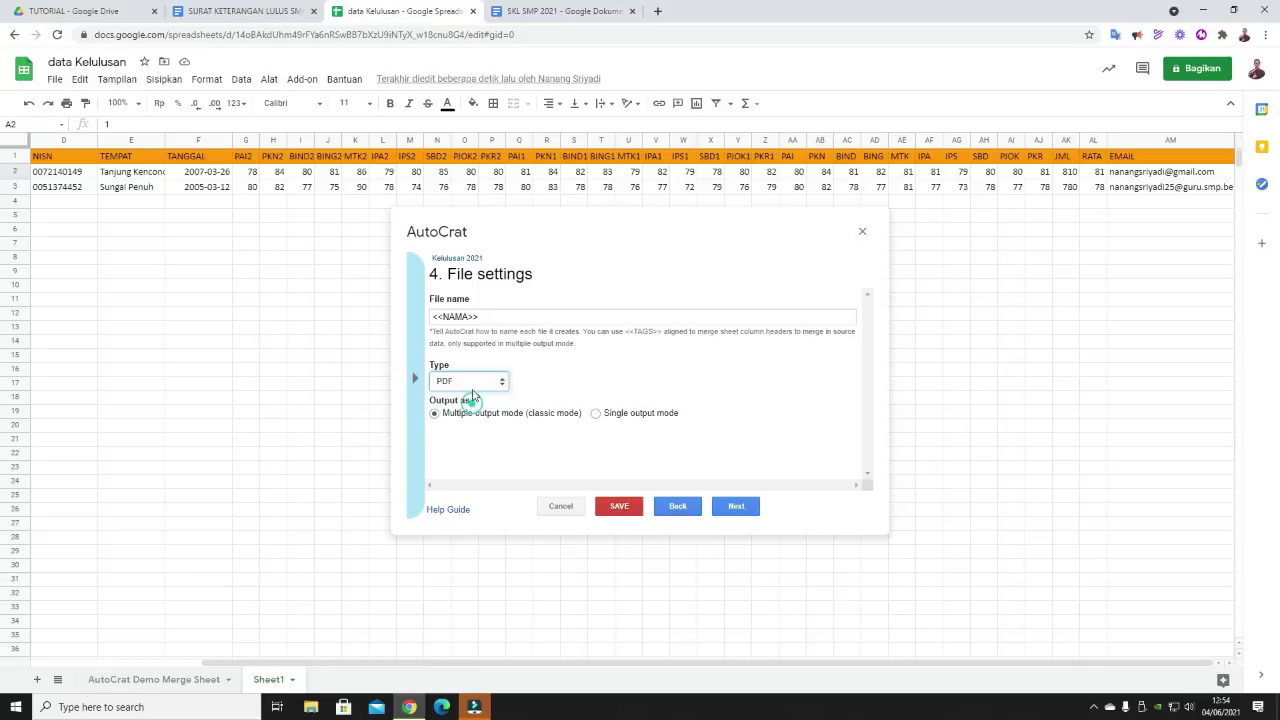
left_click(487, 315)
type("SKL")
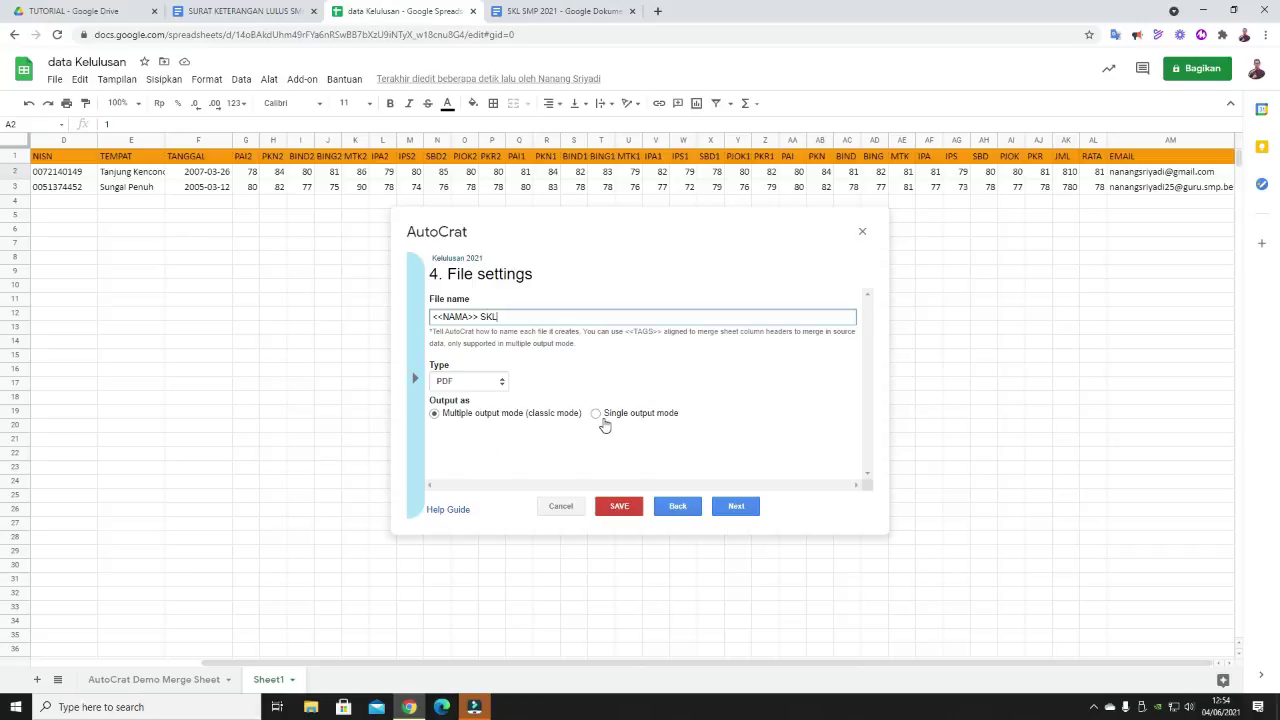
left_click(735, 513)
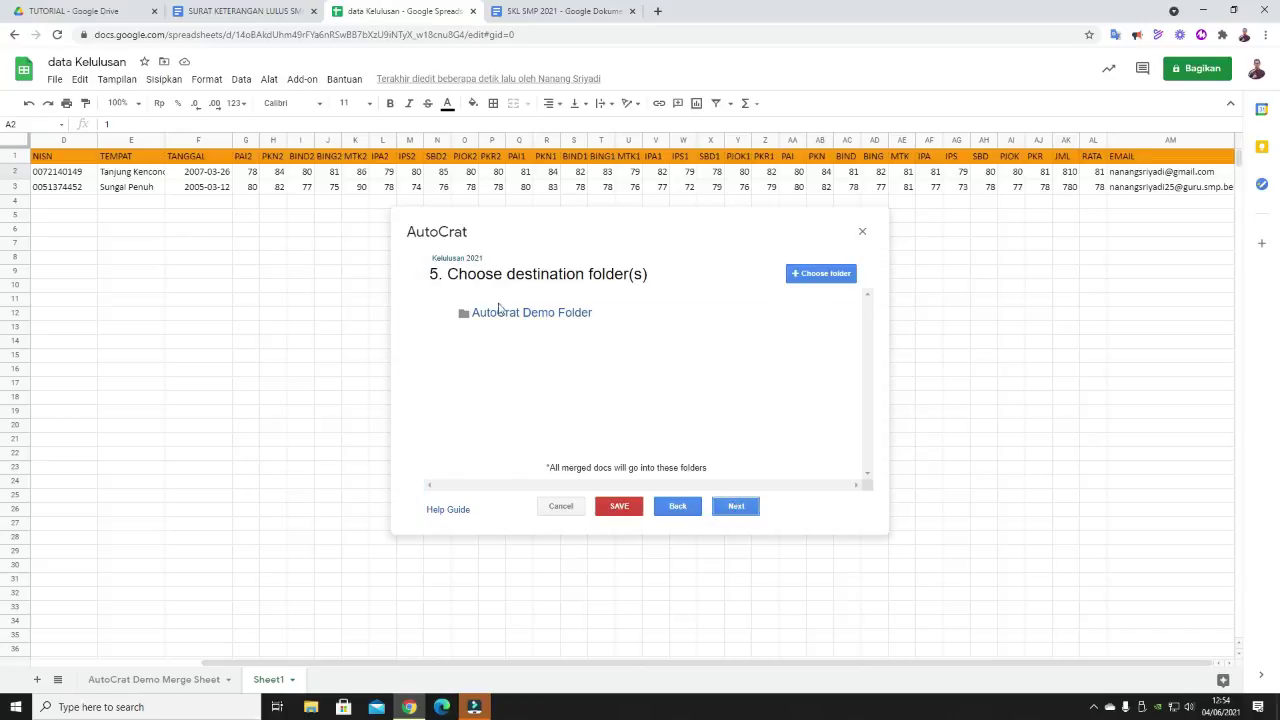
- Keep AutoCrat Demo Folder as destination, skipping dynamic folder reference and merge condition
left_click(737, 510)
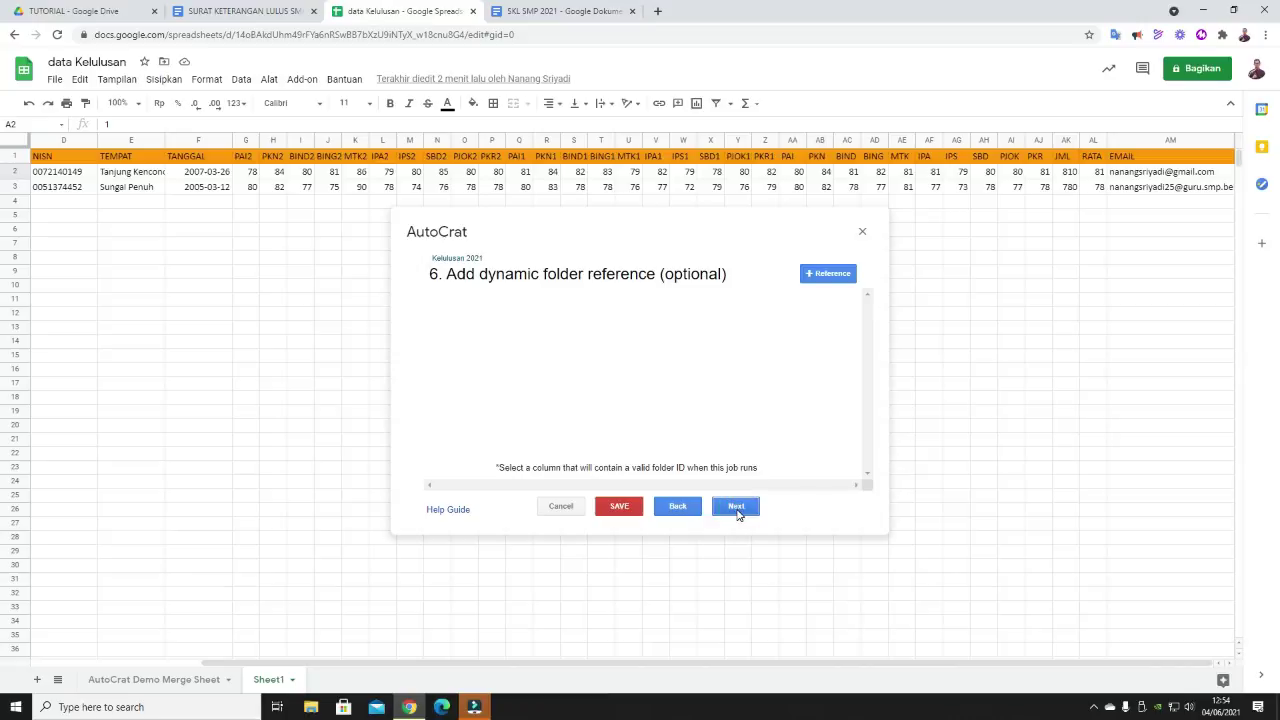
left_click(737, 513)
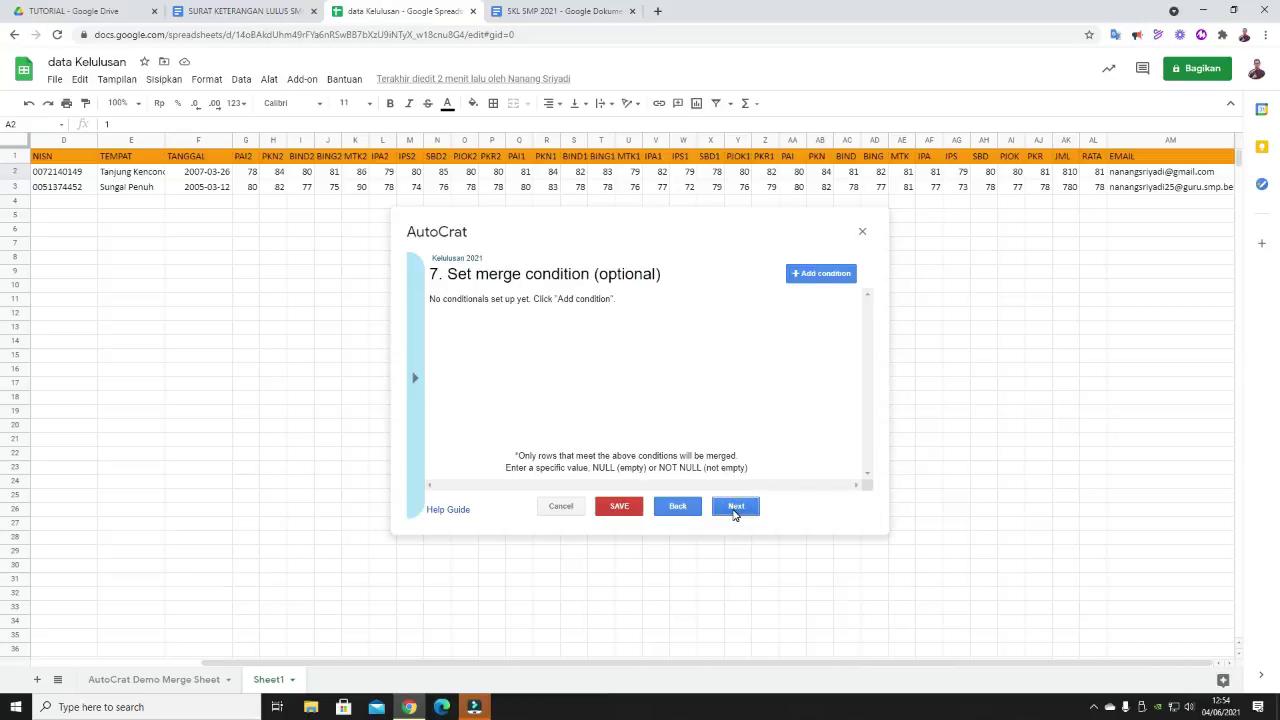
left_click(736, 510)
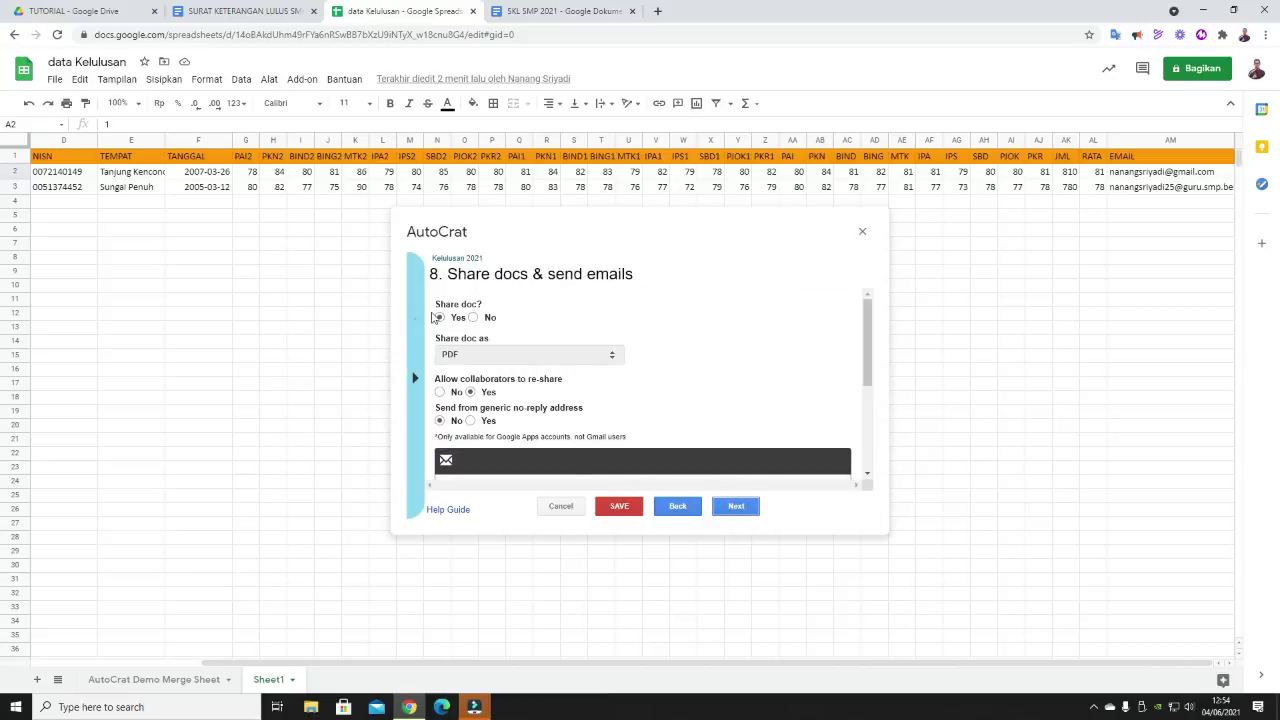
- Turn on sharing and emailing of merged PDFs to the <<EMAIL>> recipient
left_click(440, 318)
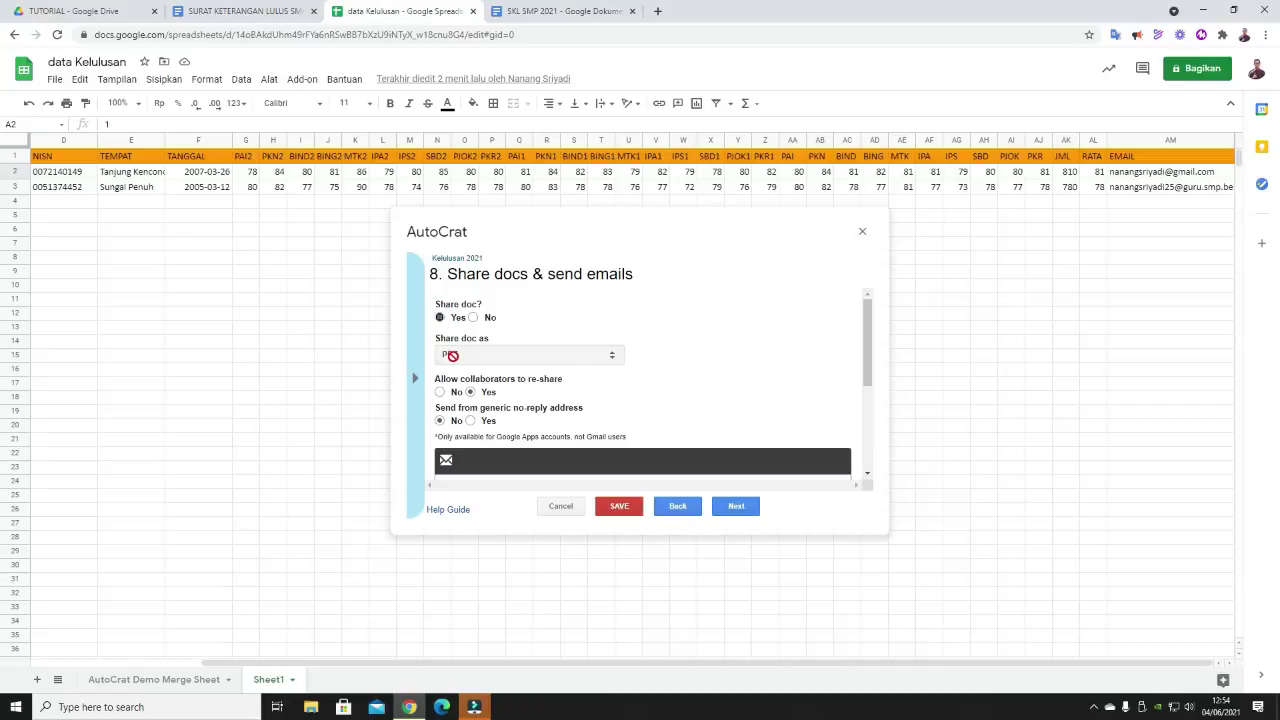
scroll(475, 370, "down", 1)
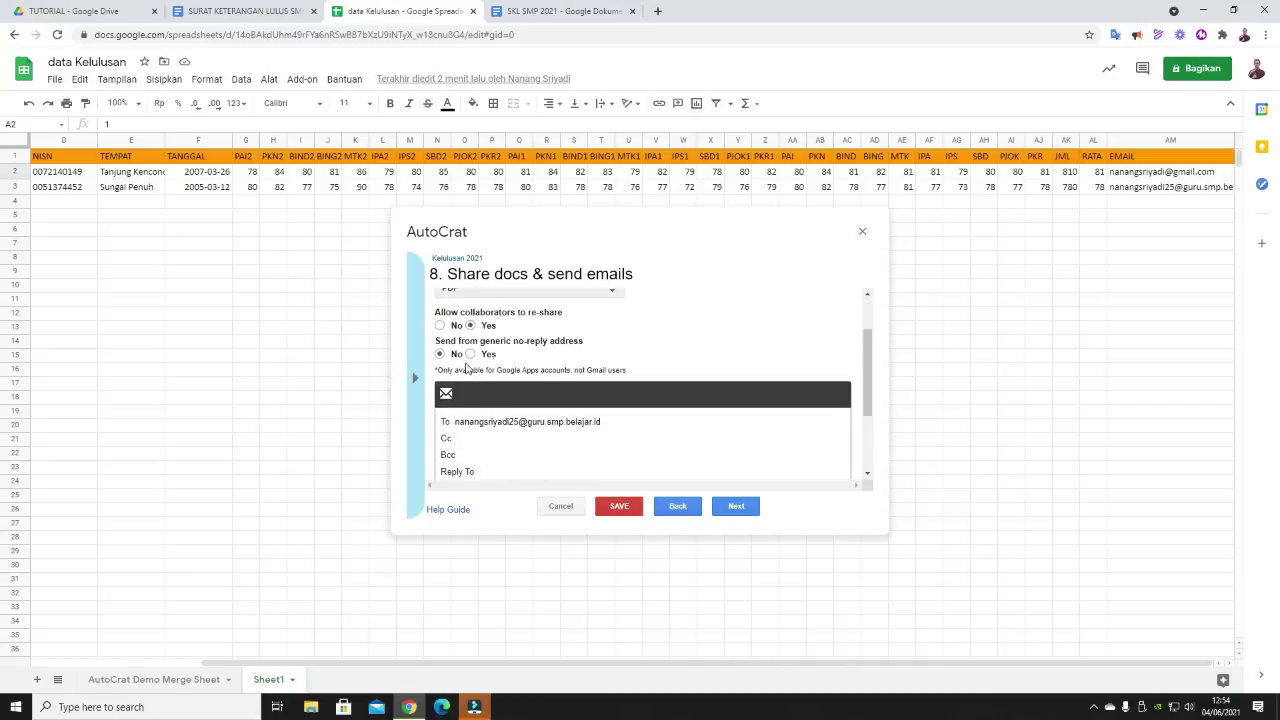
scroll(482, 379, "down", 1)
scroll(482, 379, "down", 1)
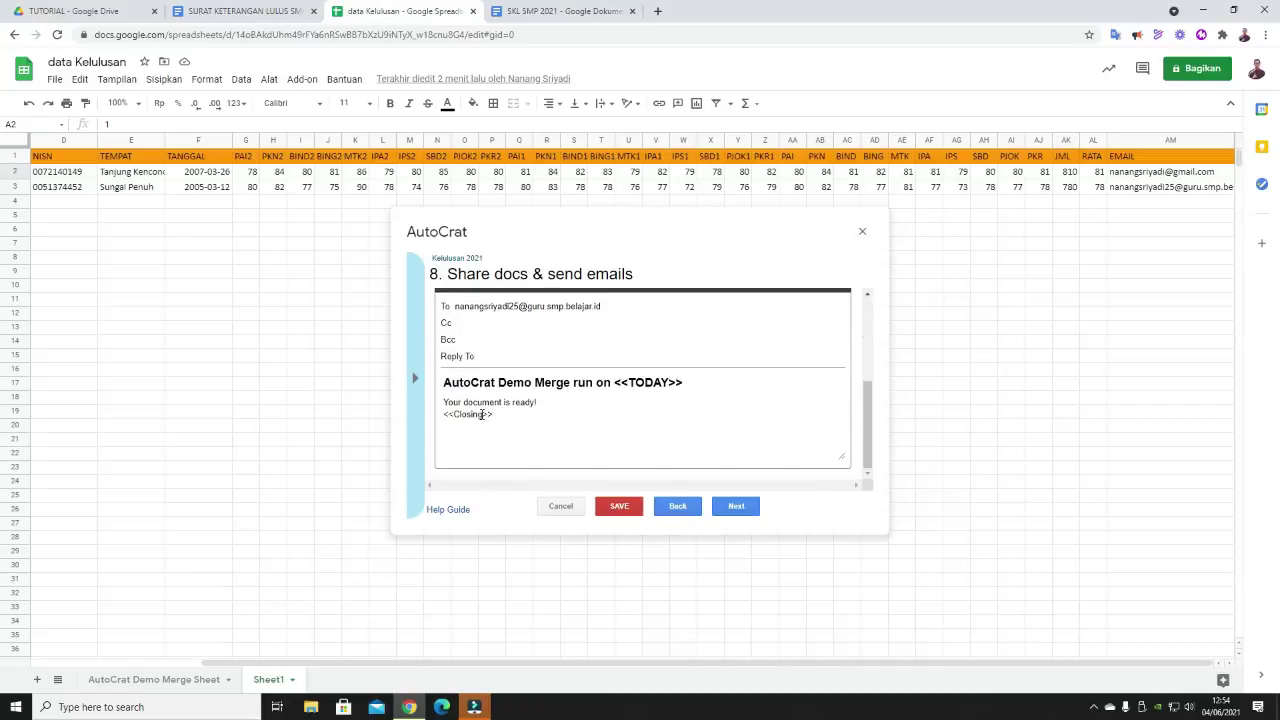
scroll(481, 413, "up", 2)
left_click(471, 372)
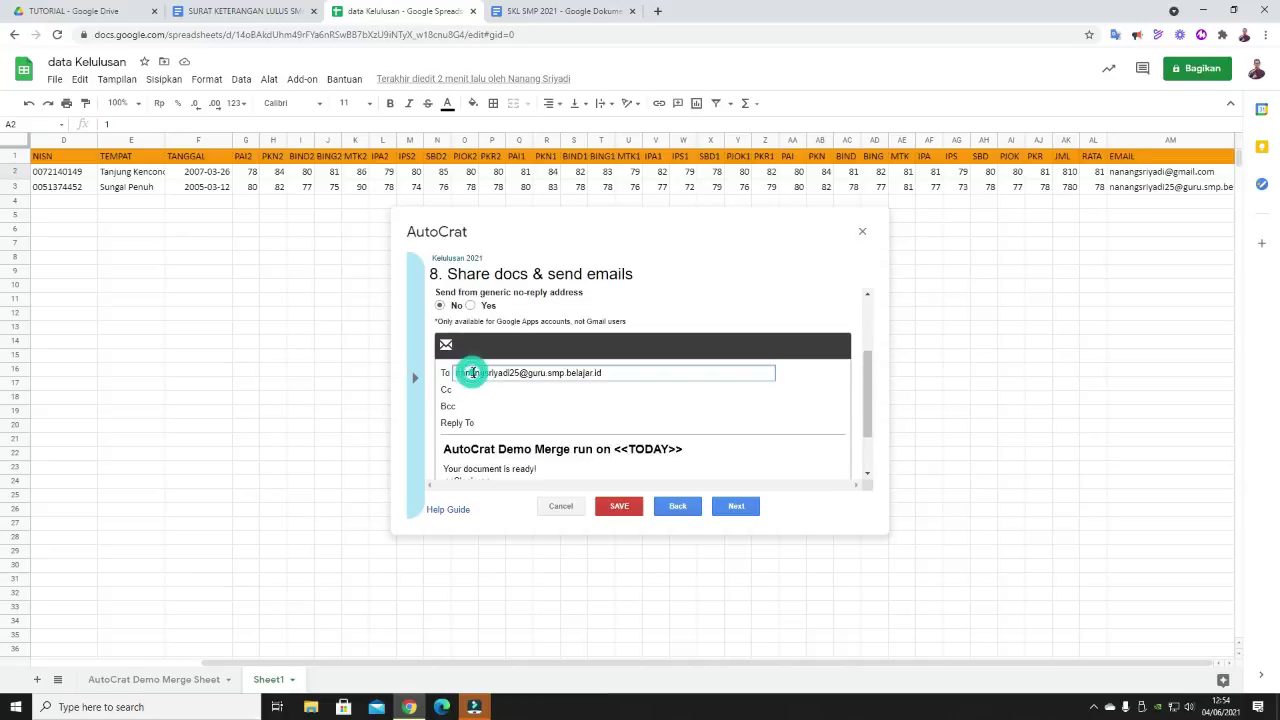
left_click_drag(614, 369, 457, 370)
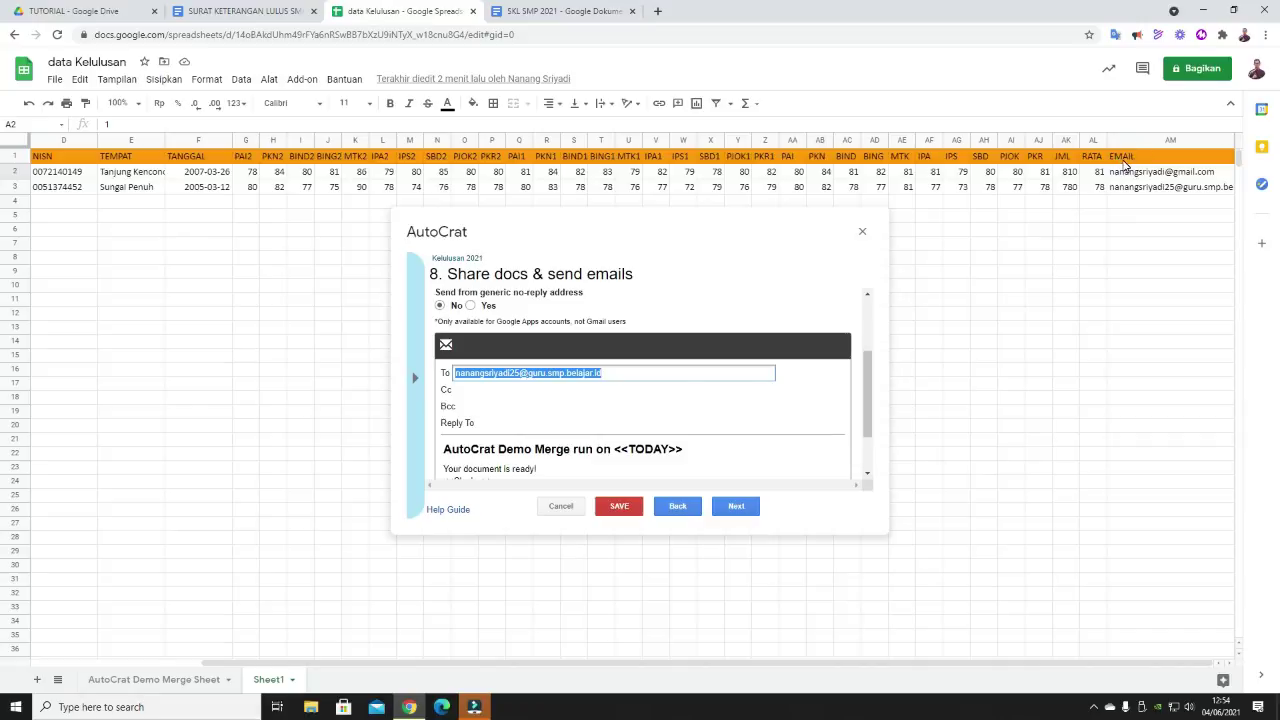
type("<<EMAIL>>")
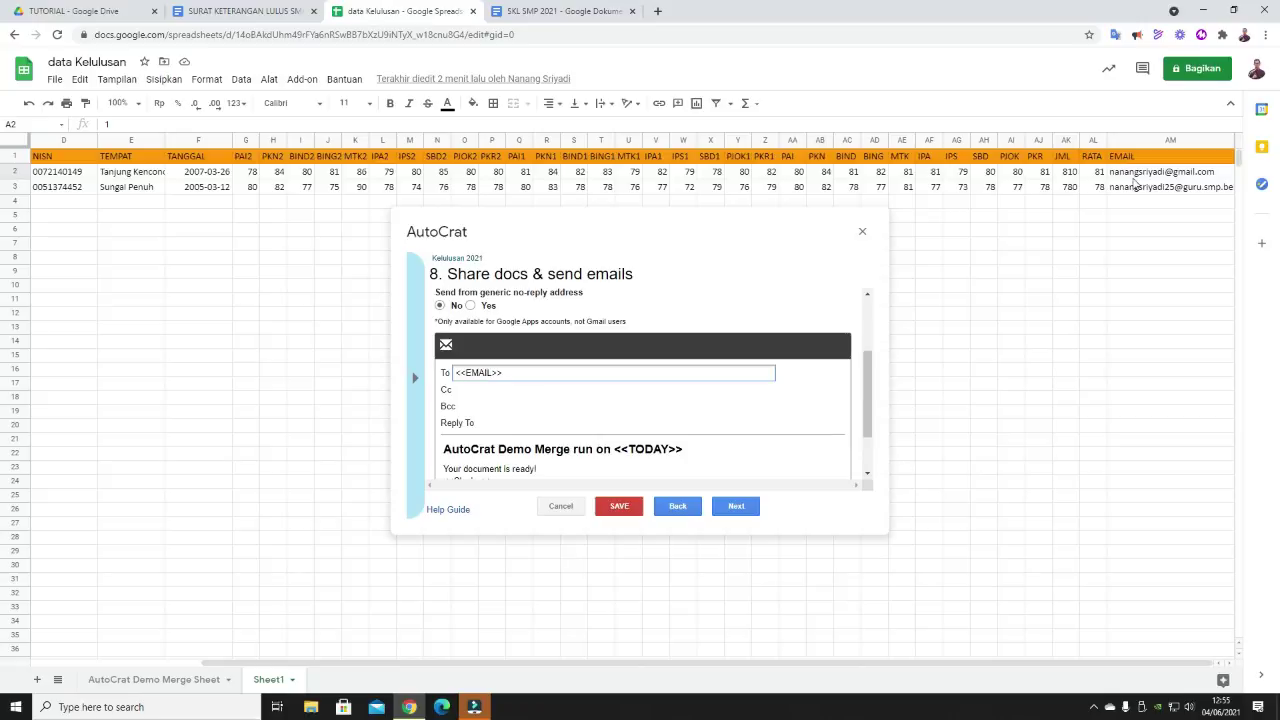
scroll(517, 450, "down", 2)
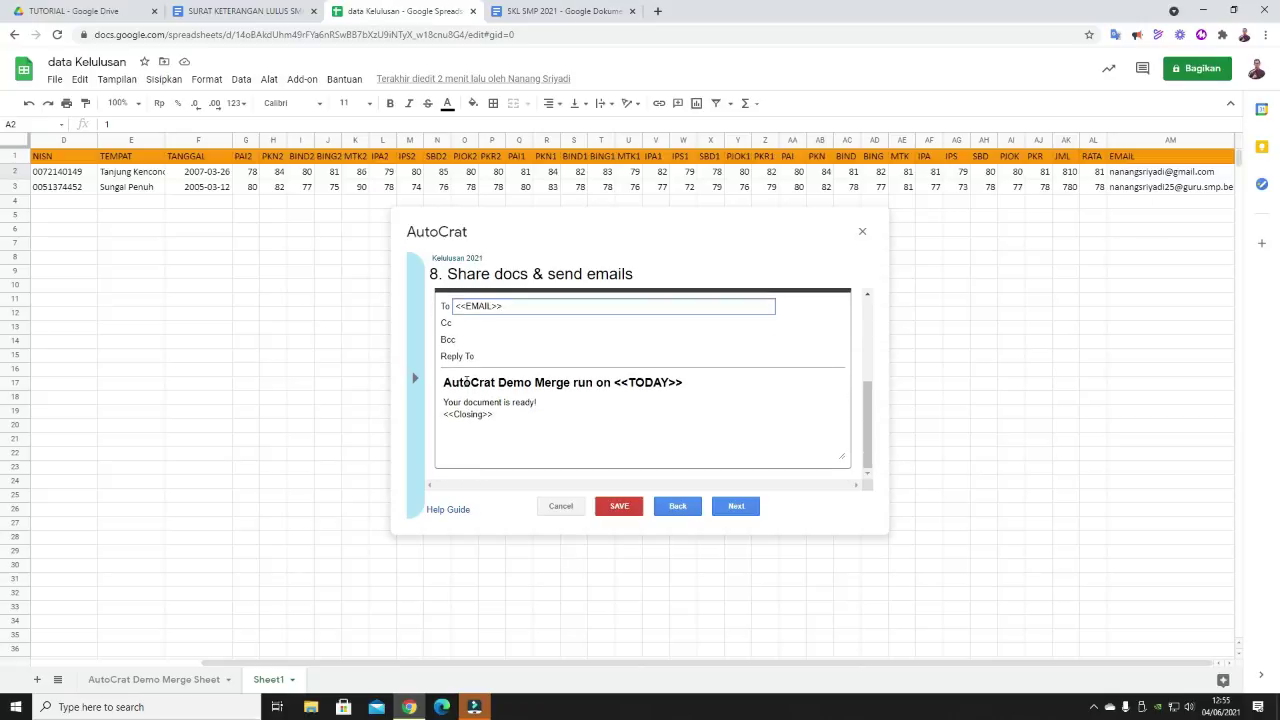
scroll(450, 390, "up", 1)
left_click(461, 405)
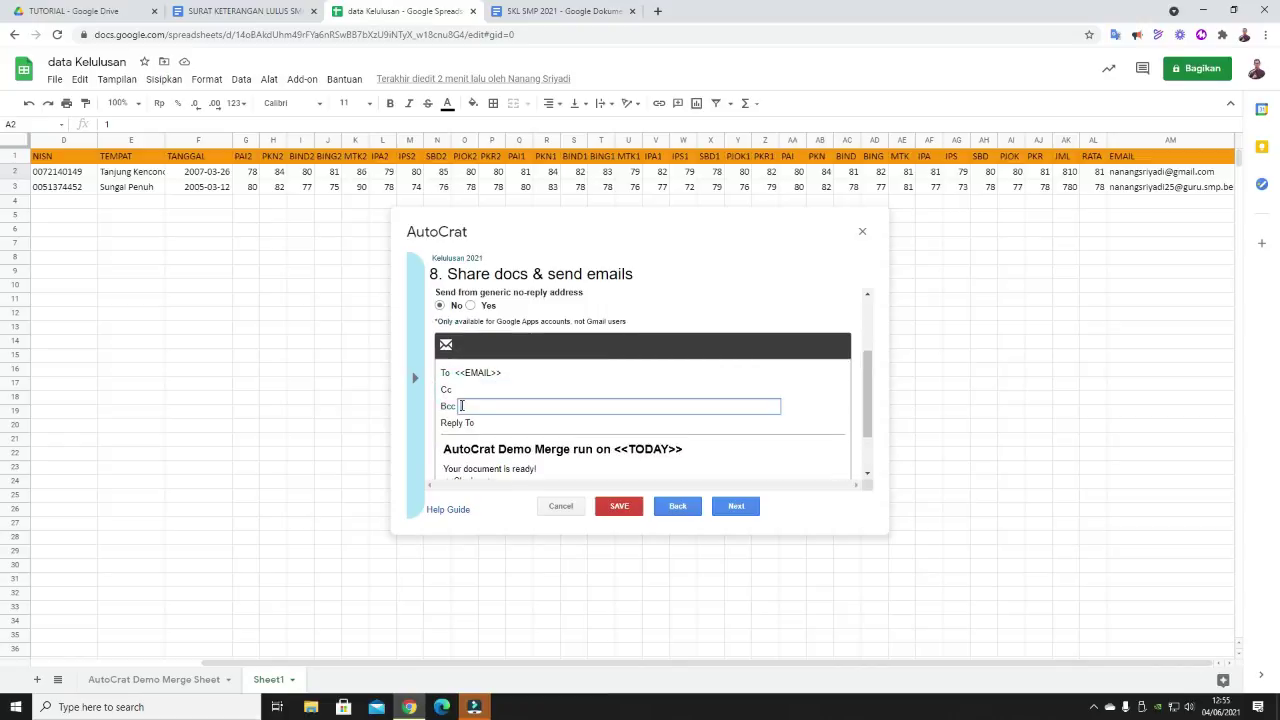
left_click(478, 423)
- Set the email subject to 'SKL <<NAMA>>'
scroll(505, 430, "down", 1)
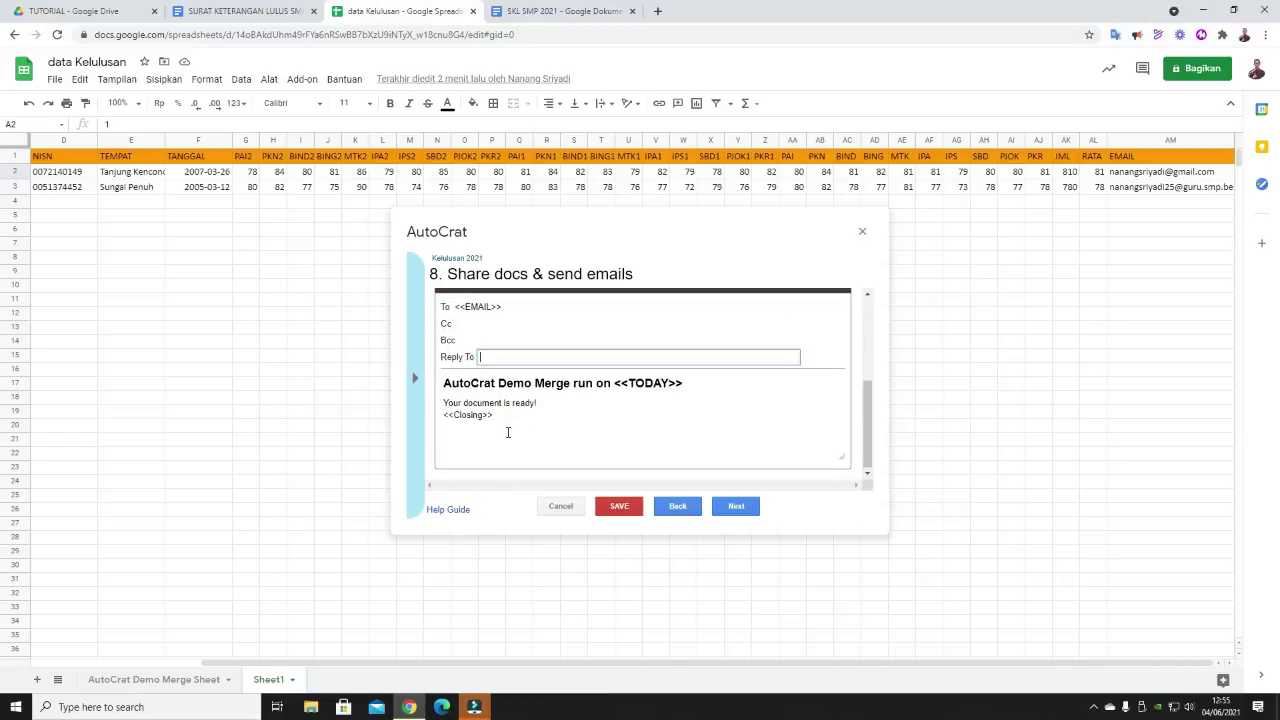
left_click(562, 382)
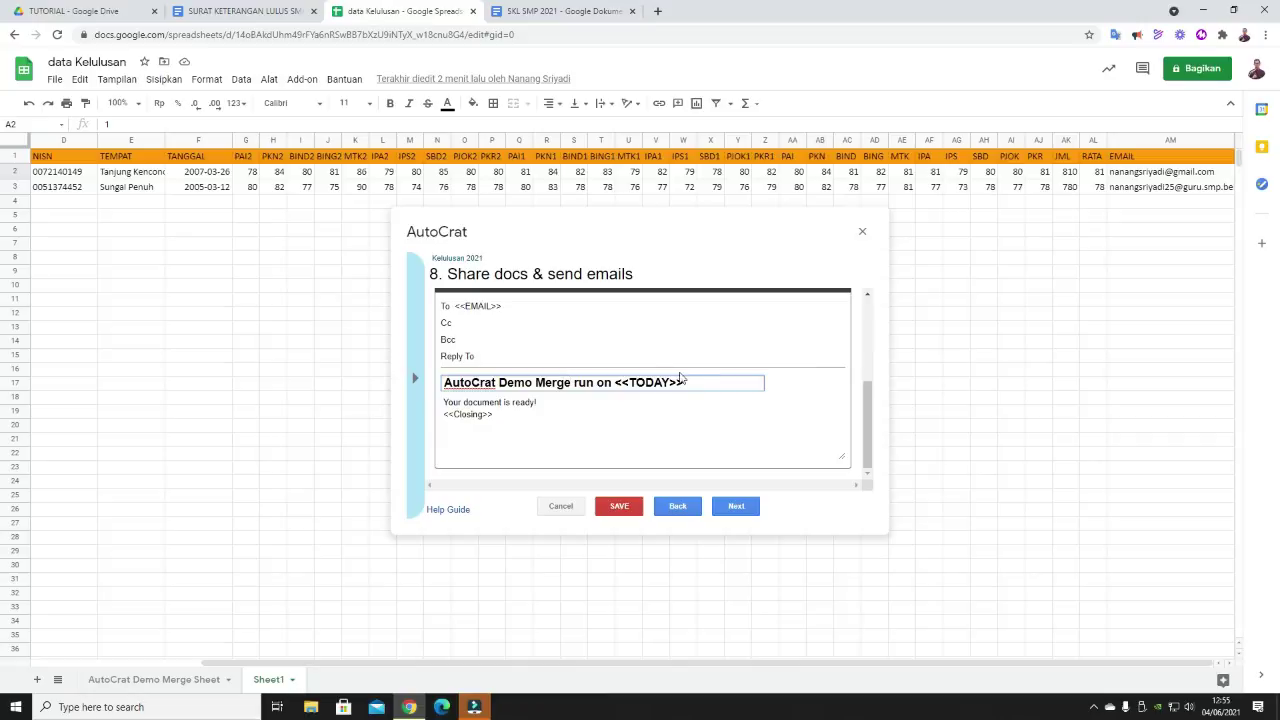
left_click_drag(689, 381, 362, 382)
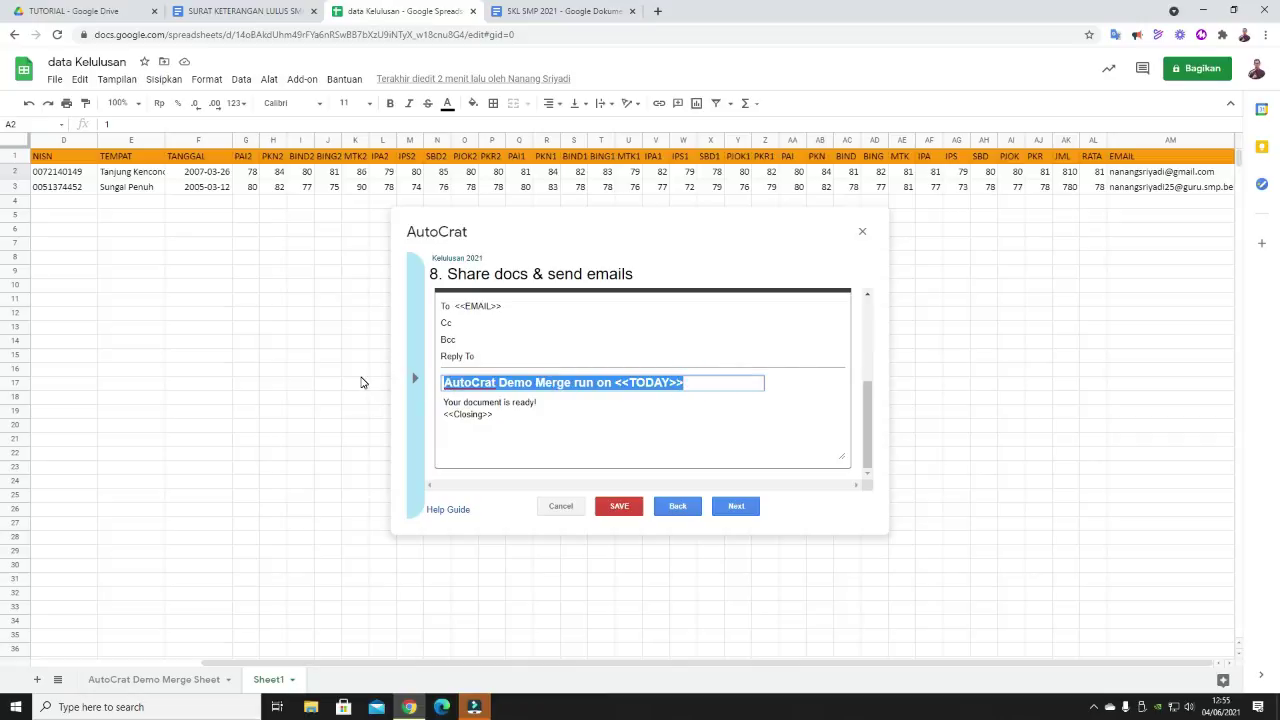
type("SKL <<")
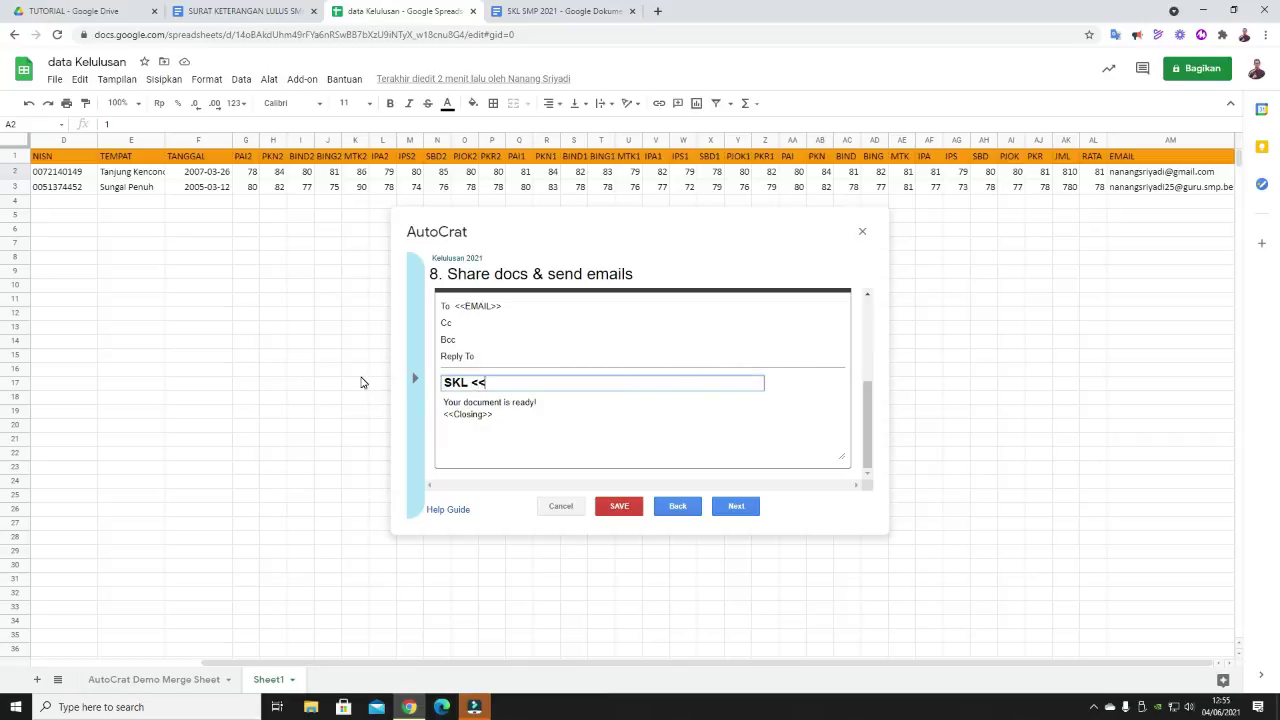
type("NAMA>>")
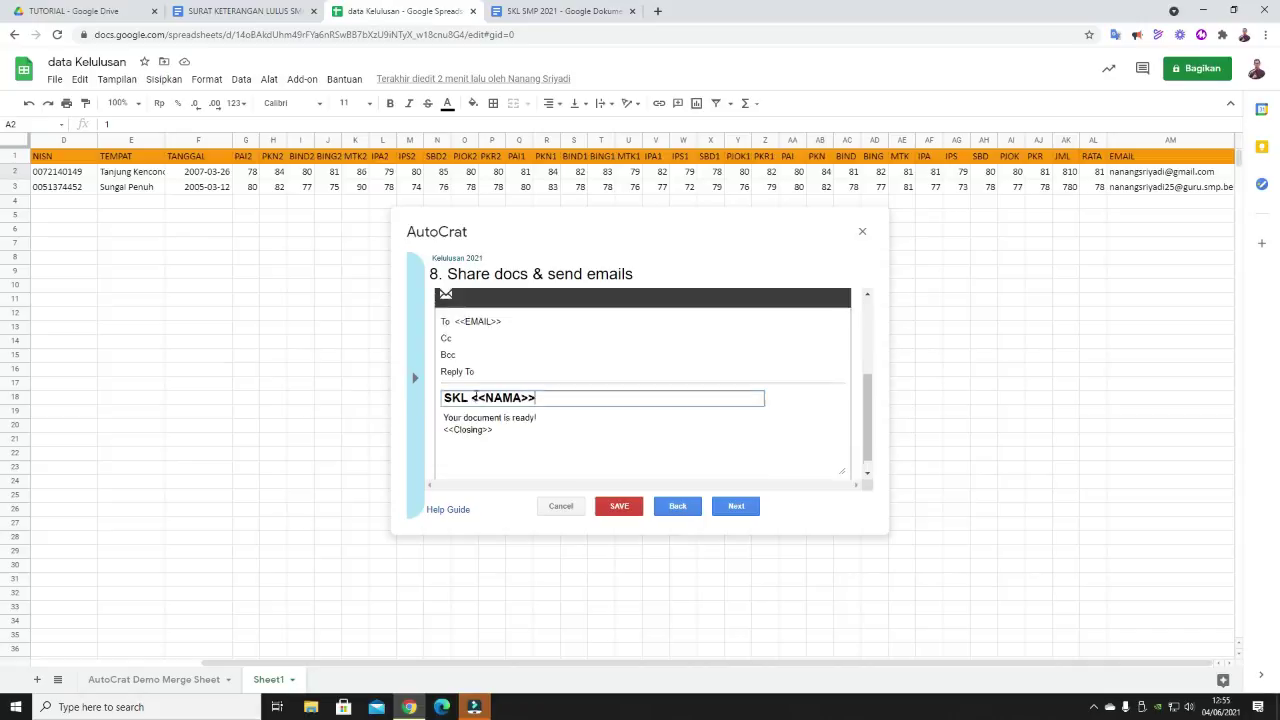
scroll(476, 380, "up", 3)
scroll(476, 420, "down", 1)
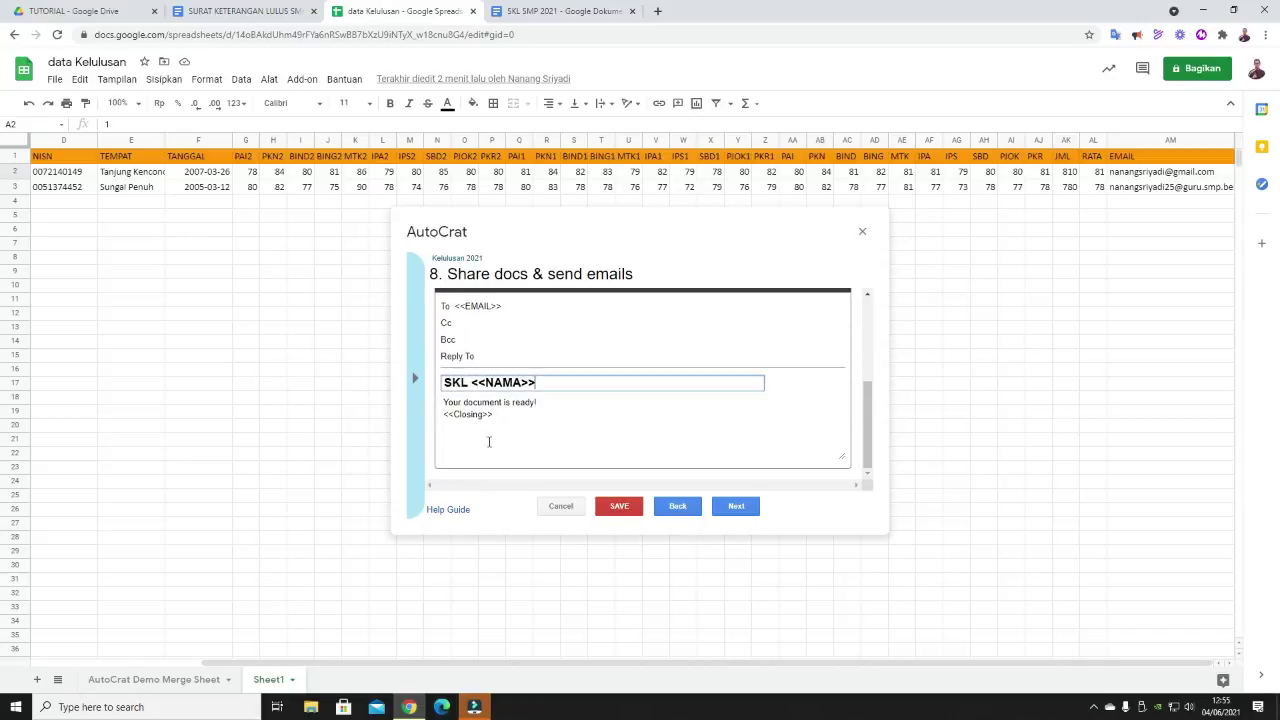
scroll(486, 440, "down", 1)
- Replace the email body with 'SURAT KETERANGAN LULUS'
left_click(479, 405)
key("ctrl+a")
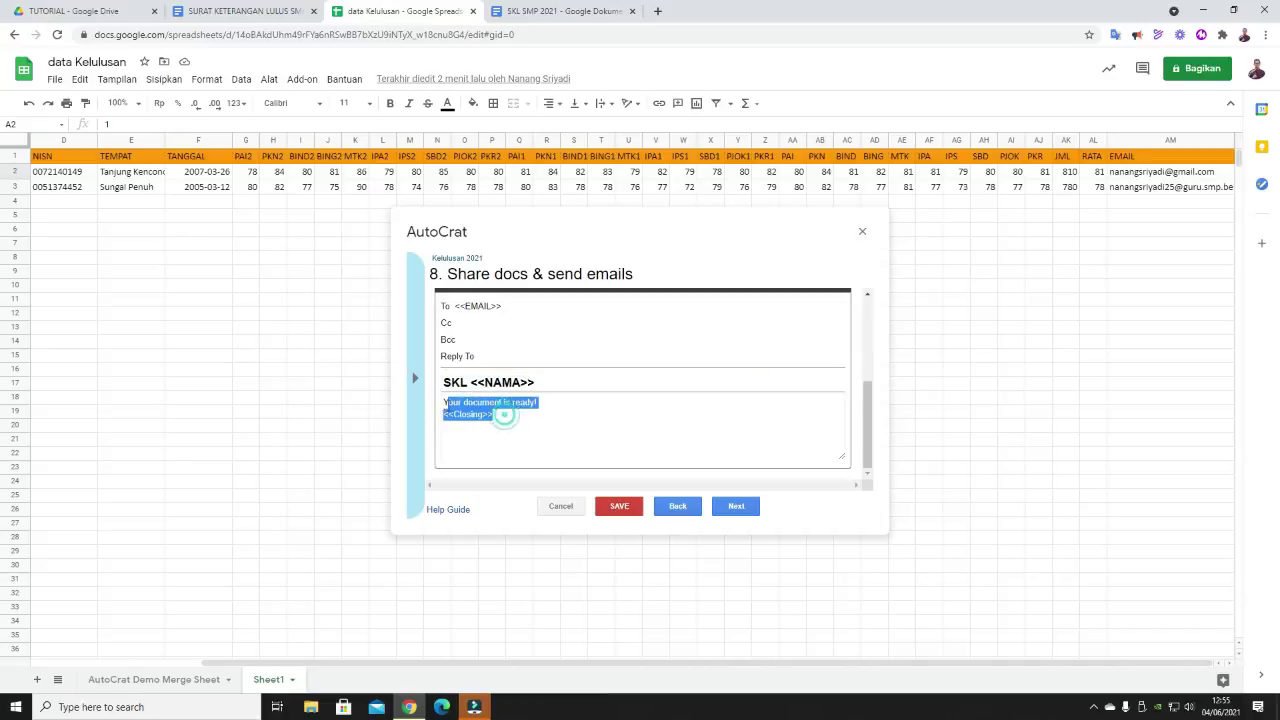
key("BackSpace")
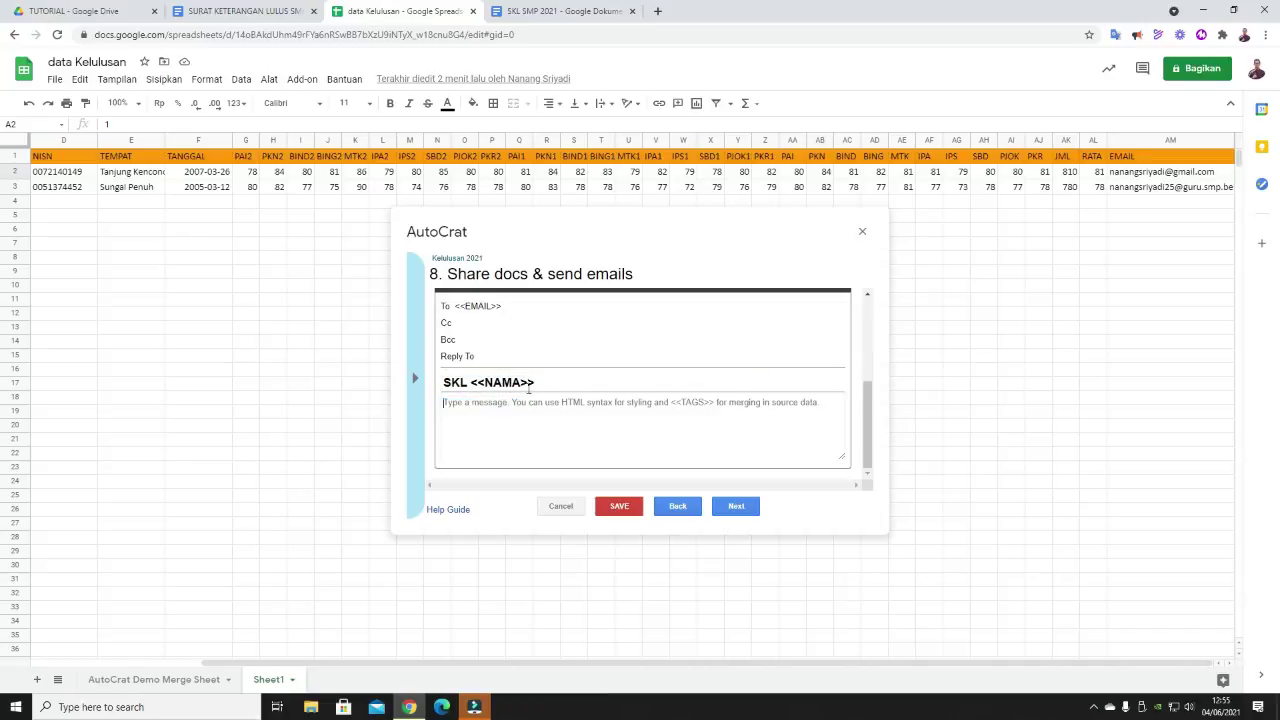
type("SURAT KETERANGAN LULUS")
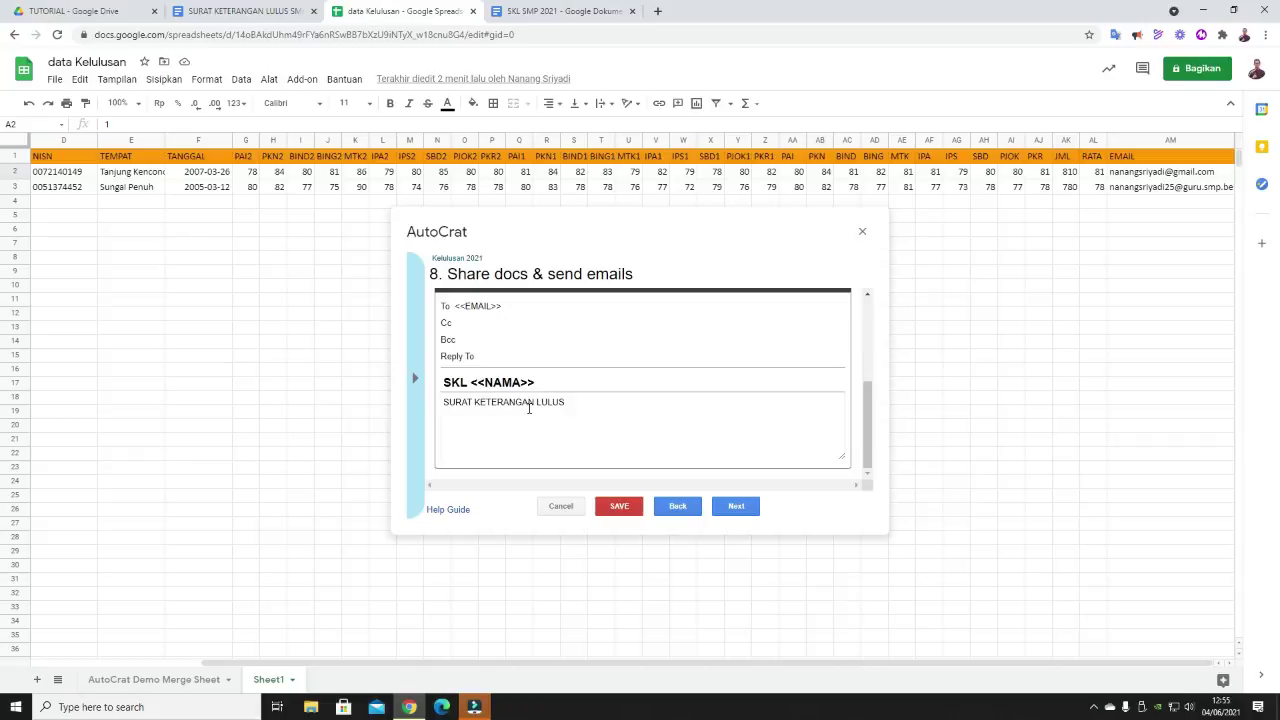
scroll(486, 392, "up", 5)
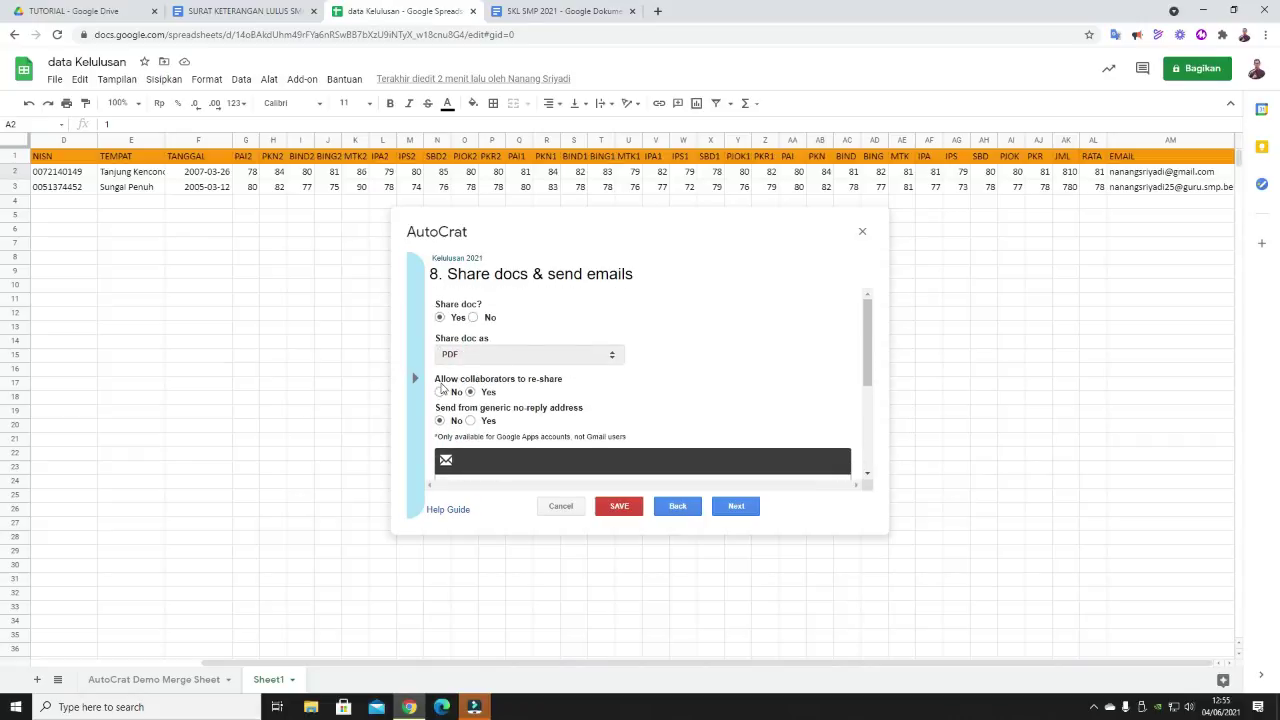
scroll(450, 352, "down", 5)
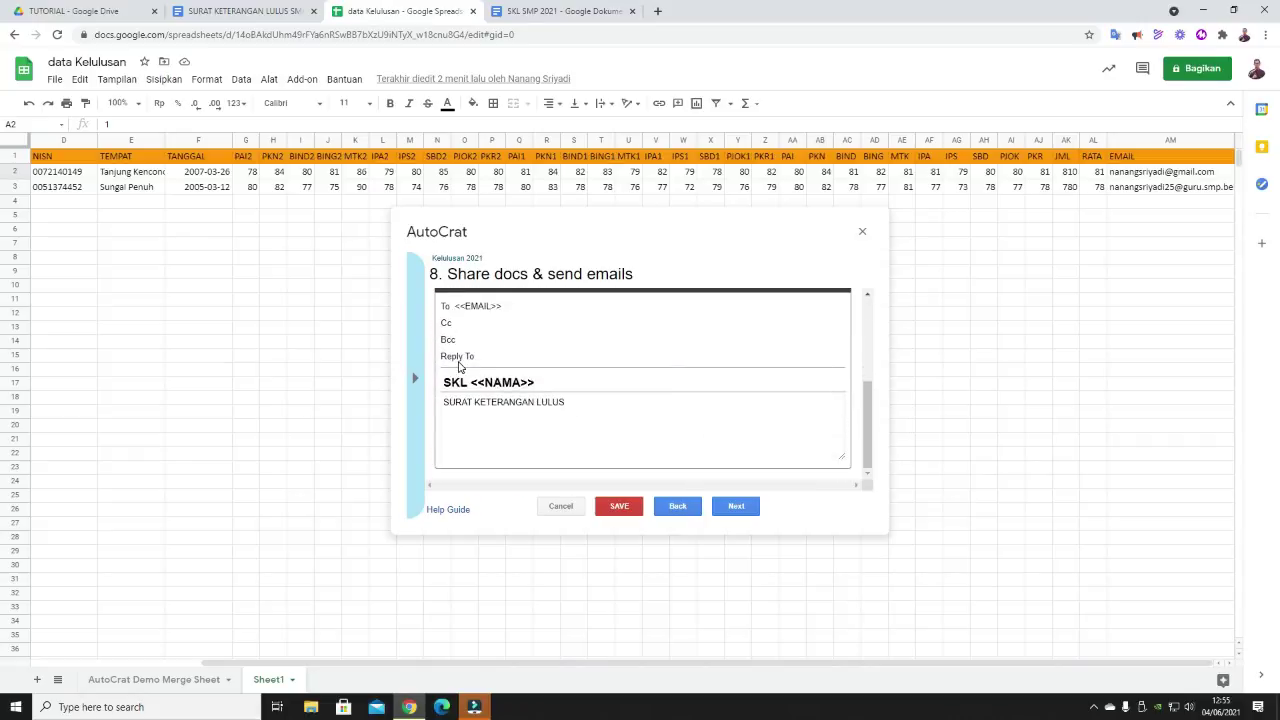
left_click(737, 510)
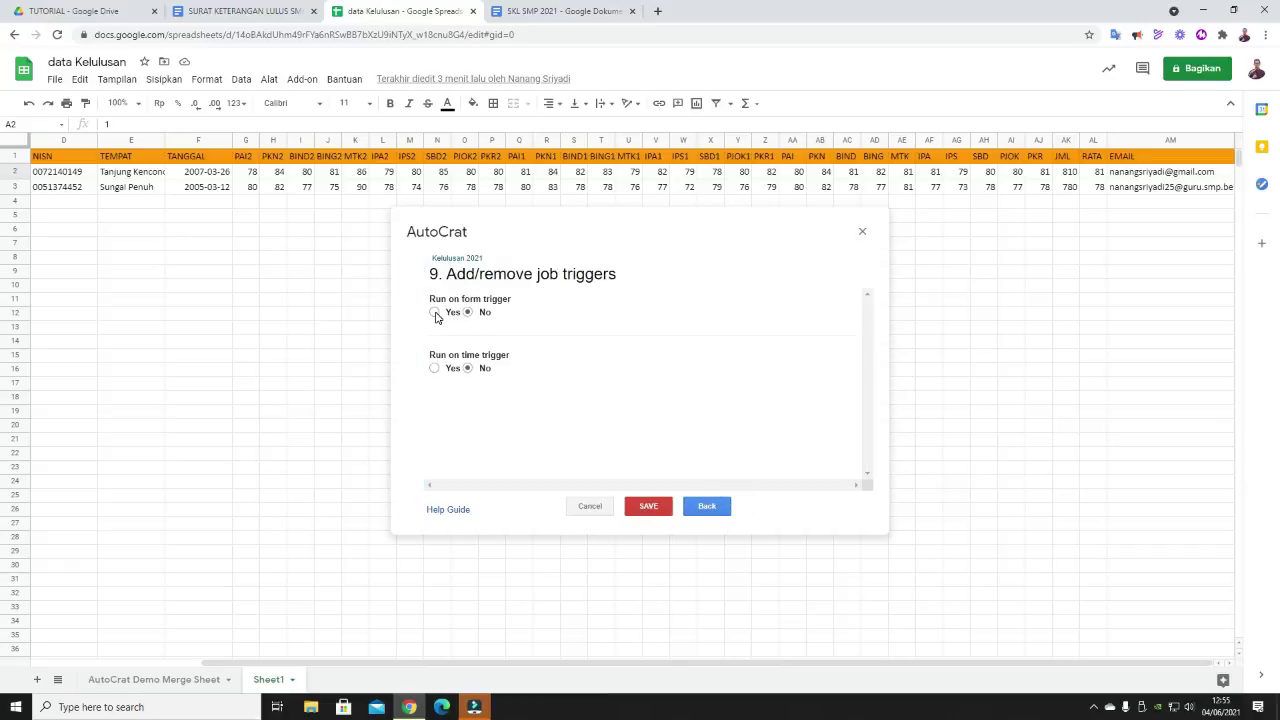
- Turn on the run-on-form trigger, confirm enabling form triggers, and save the Kelulusan 2021 job
left_click(434, 312)
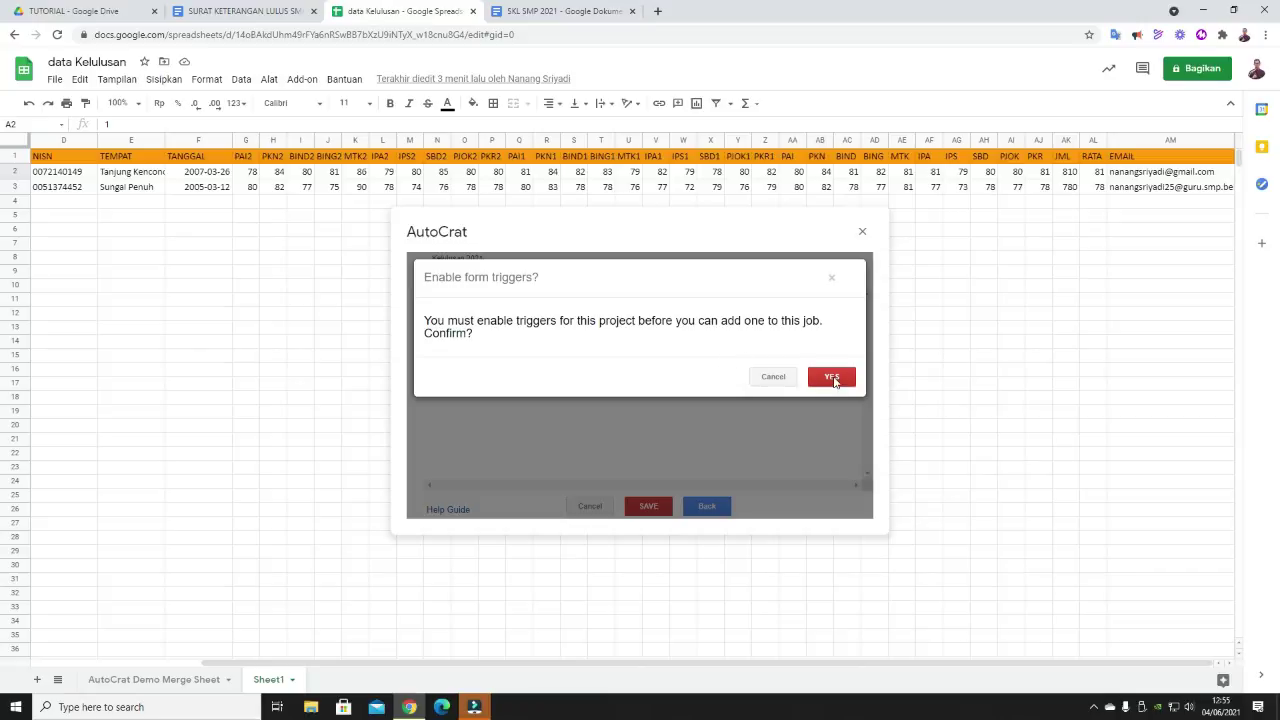
left_click(833, 379)
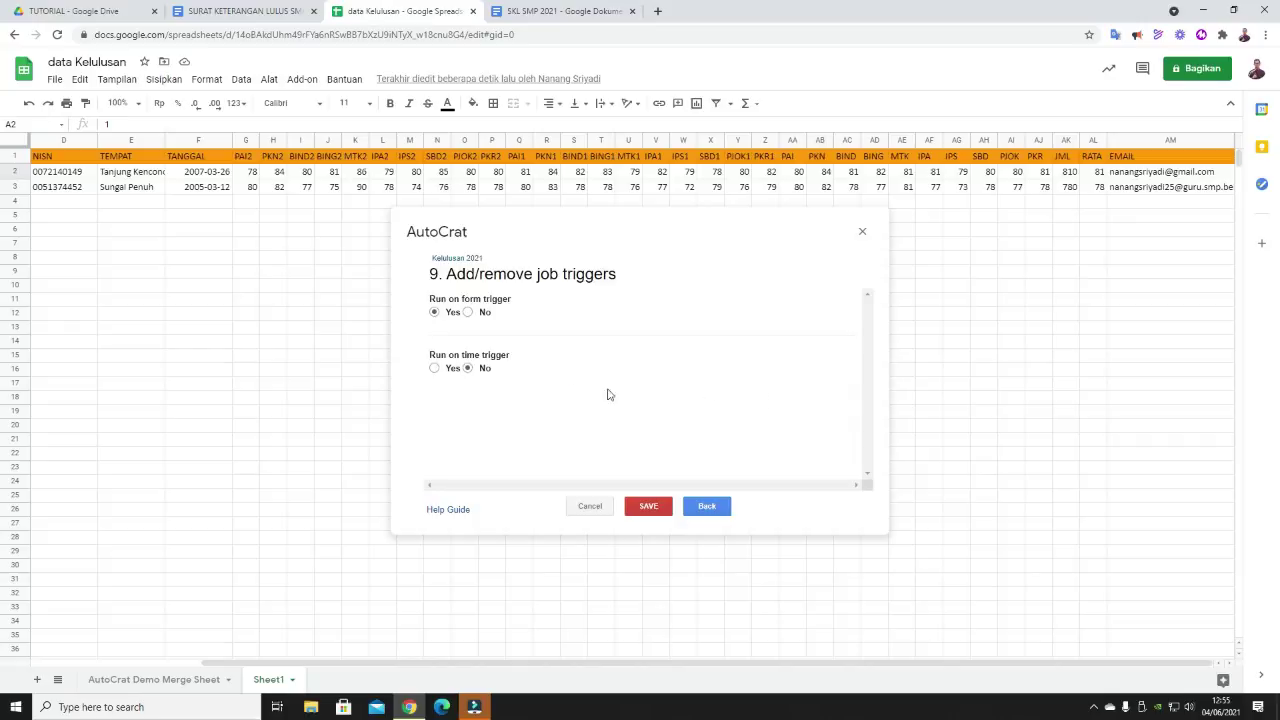
left_click(650, 506)
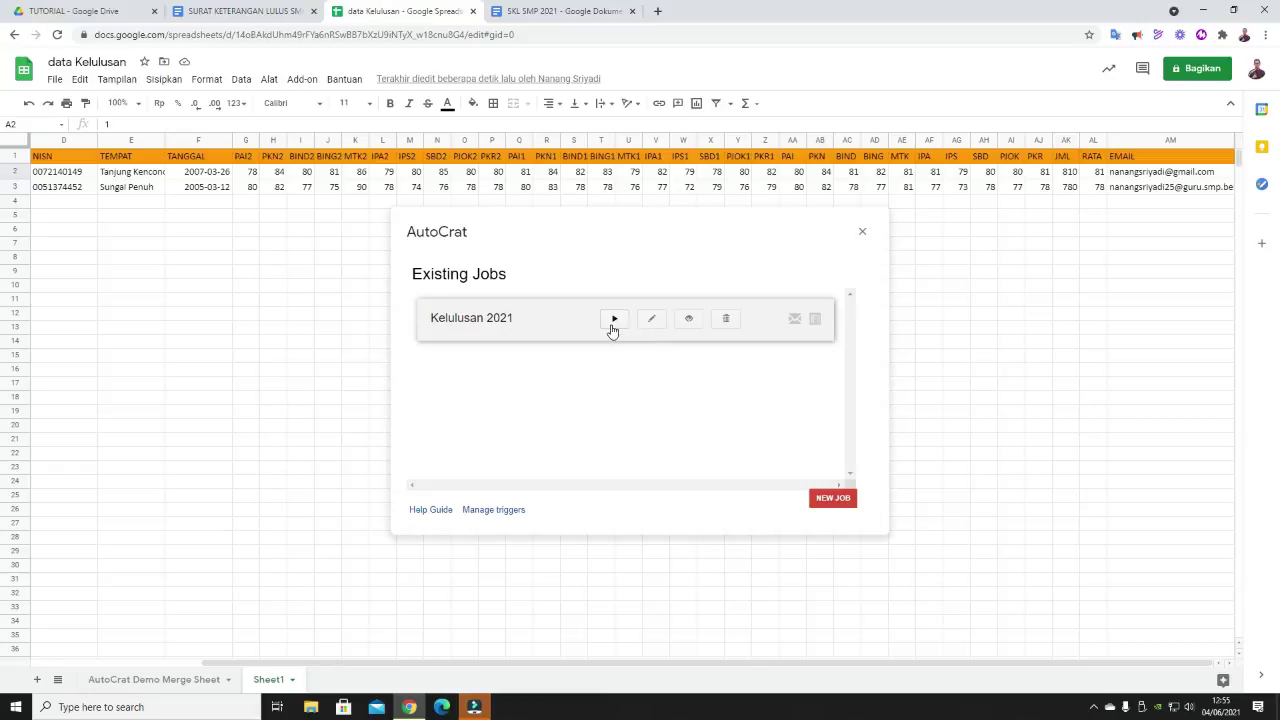
- Run the Kelulusan 2021 job from Existing Jobs and let it finish merging both data rows
left_click(614, 319)
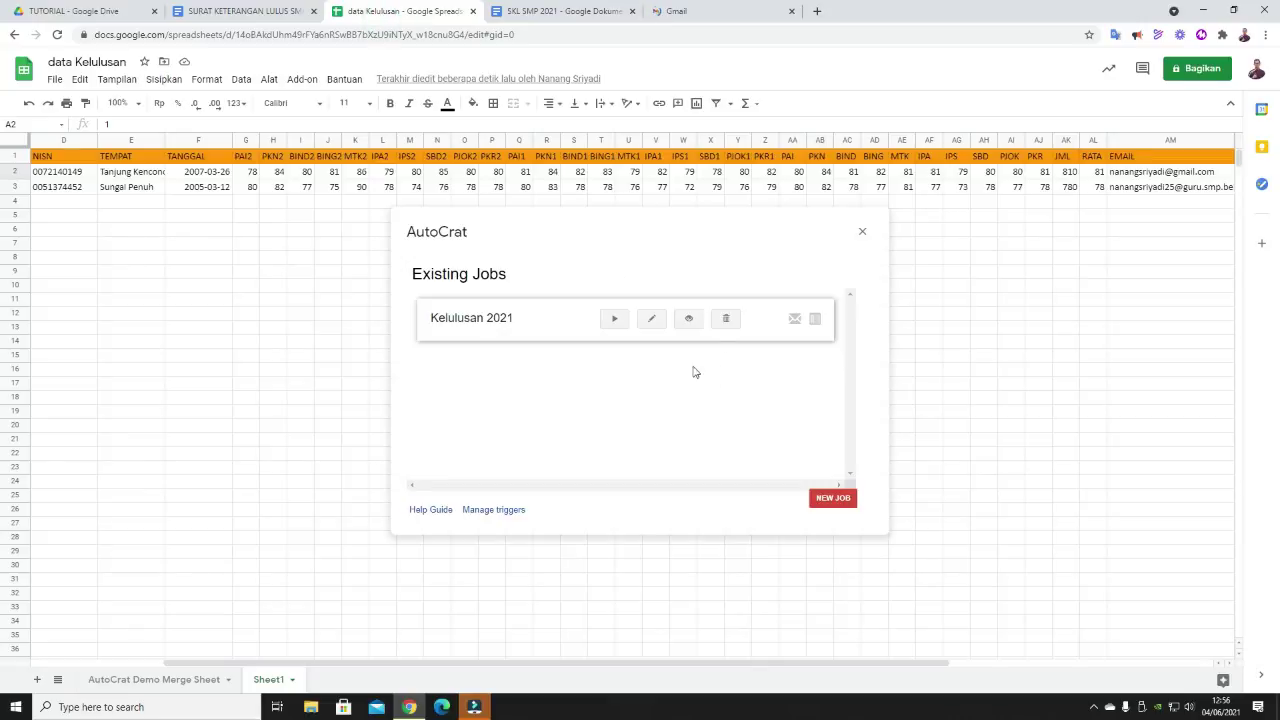
- Close AutoCrat and open one student's merged SKL file from the sheet's merged-doc link columns
left_click(862, 232)
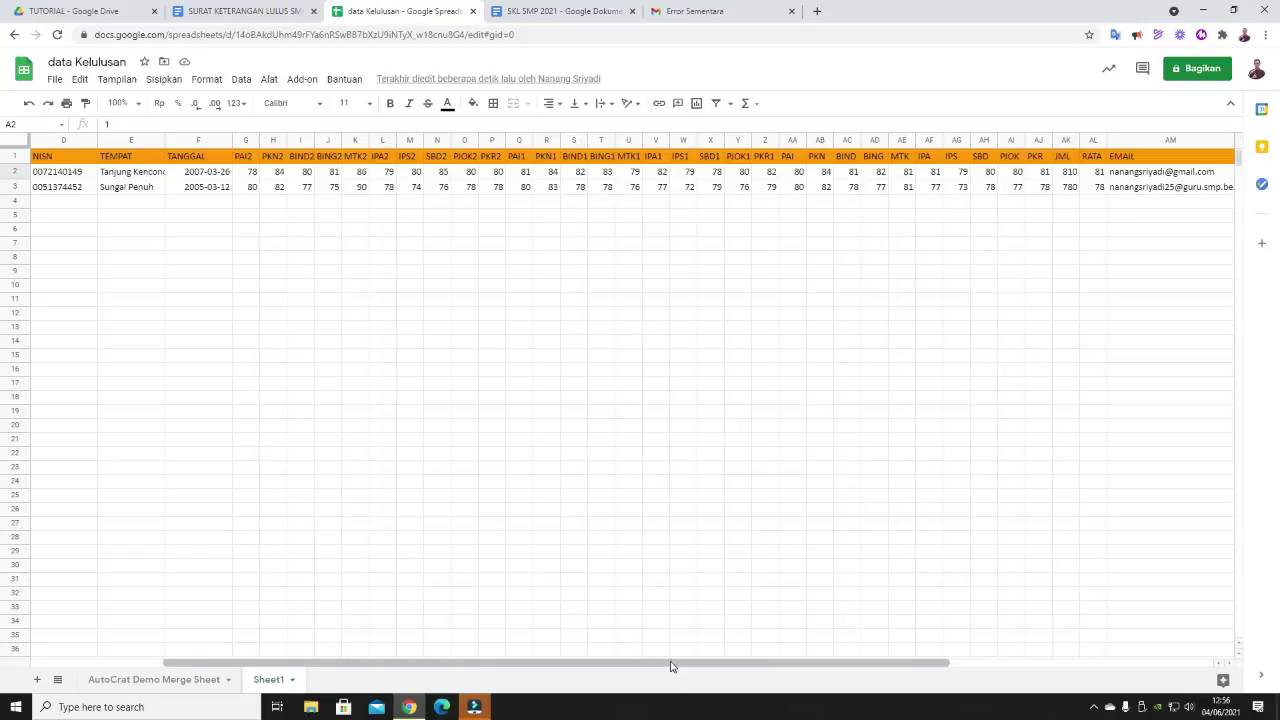
mouse_move(670, 662)
left_mouse_down()
mouse_move(865, 652)
mouse_move(954, 623)
left_mouse_up()
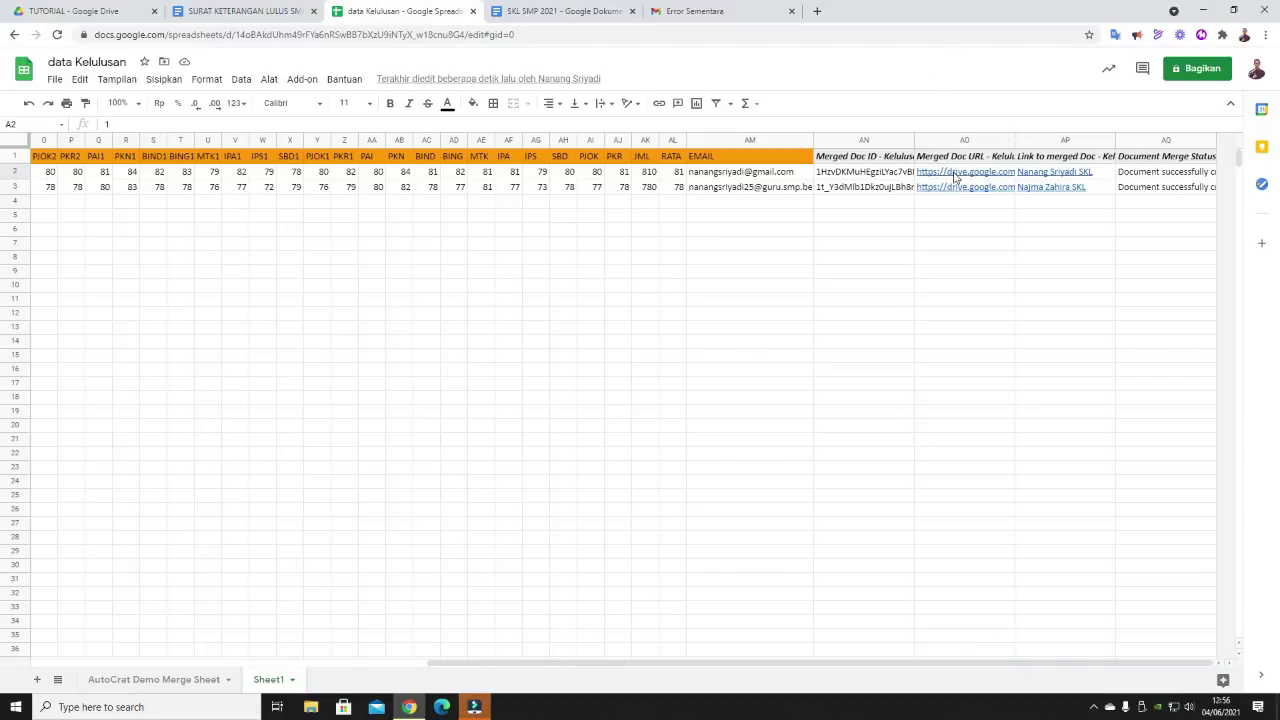
mouse_move(955, 177)
left_click(990, 193)
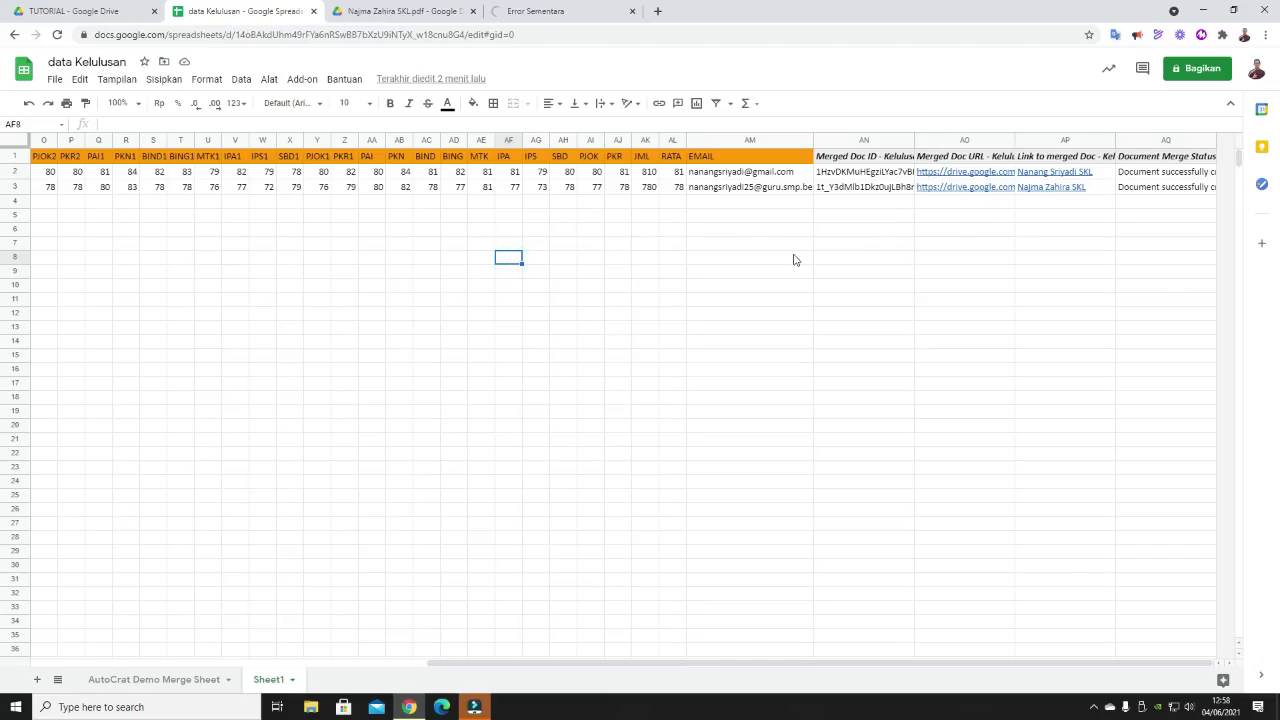
- Read the Document Merge Status in AQ2 and AQ3 to confirm each student's email was sent
left_click(1140, 173)
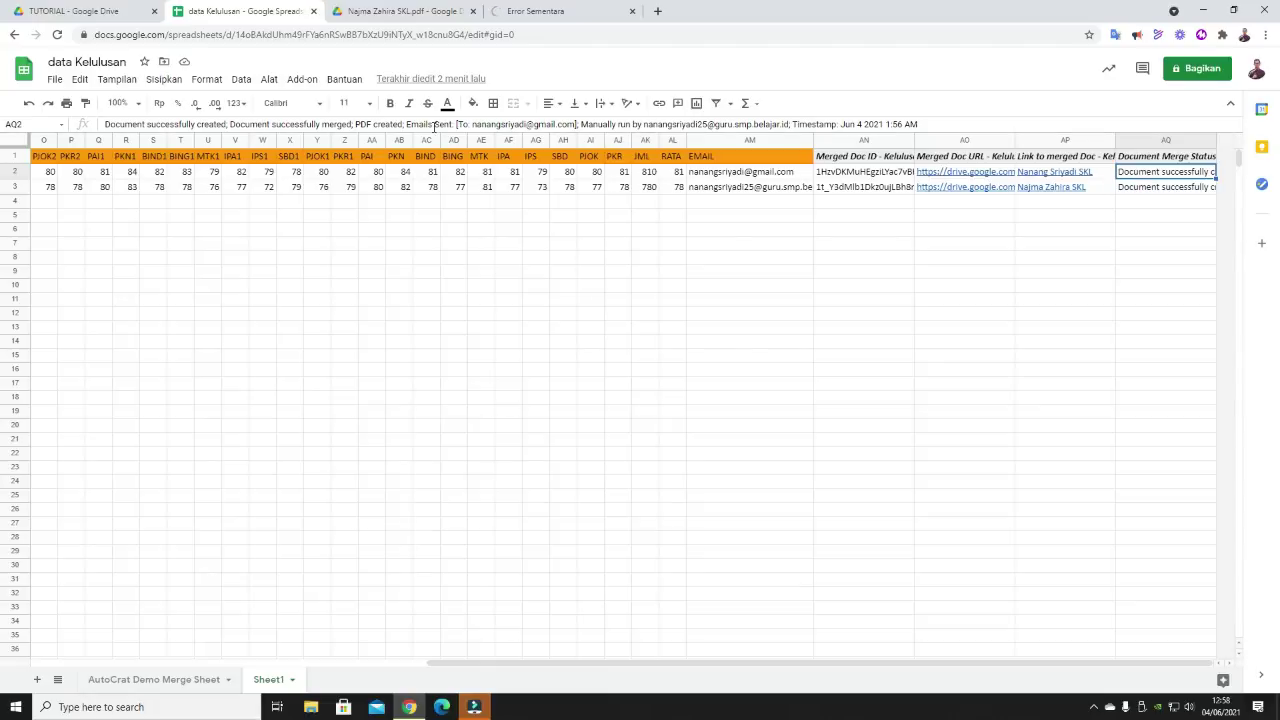
left_click_drag(472, 124, 576, 124)
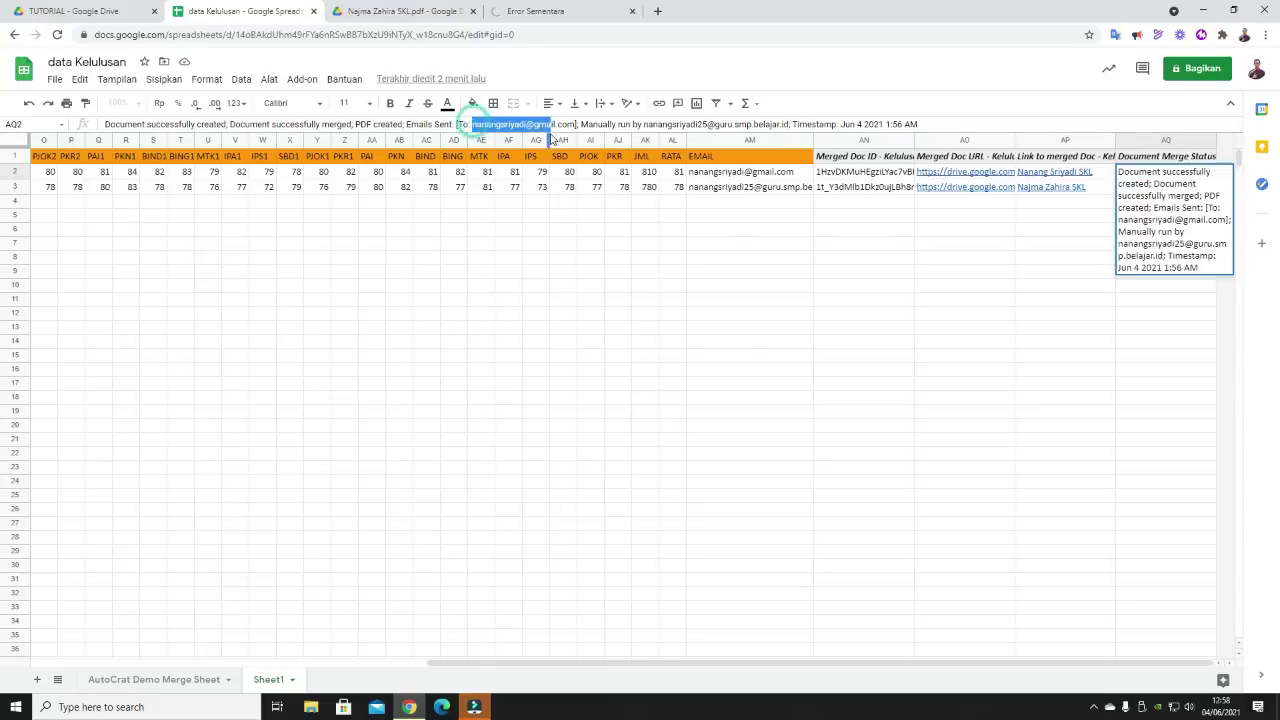
left_click(577, 124)
left_click(1008, 204)
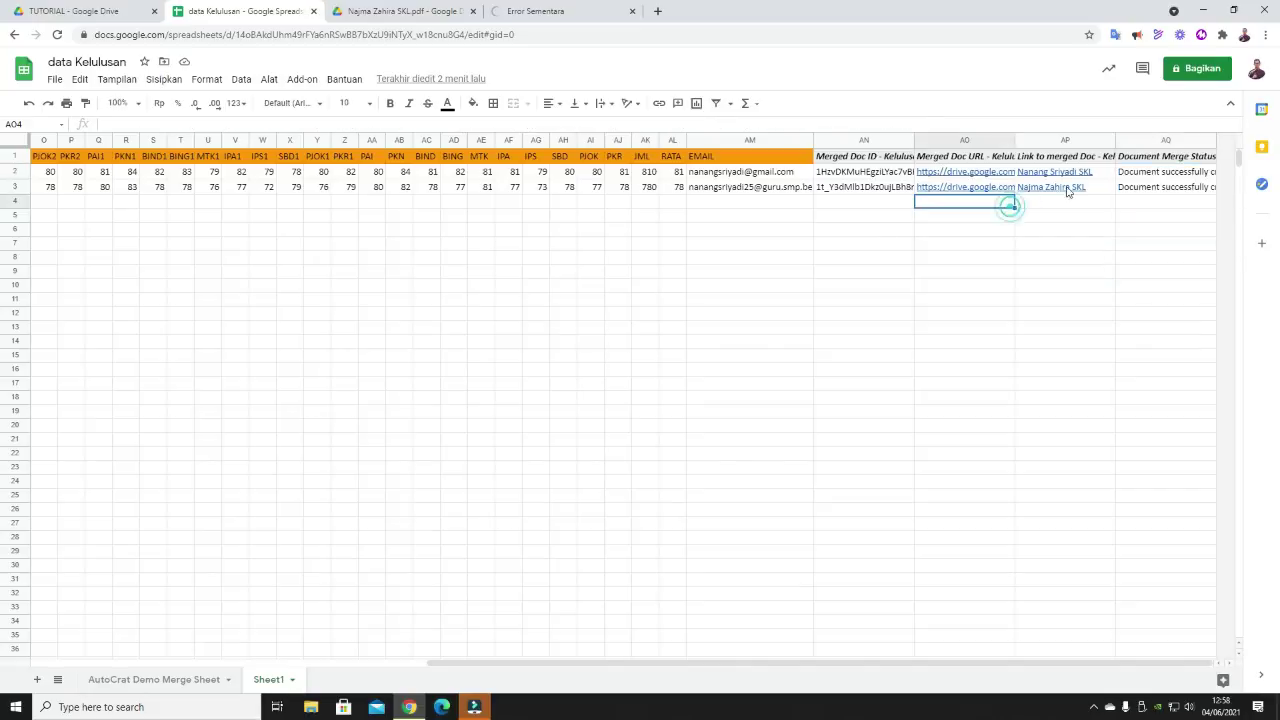
left_click(1150, 188)
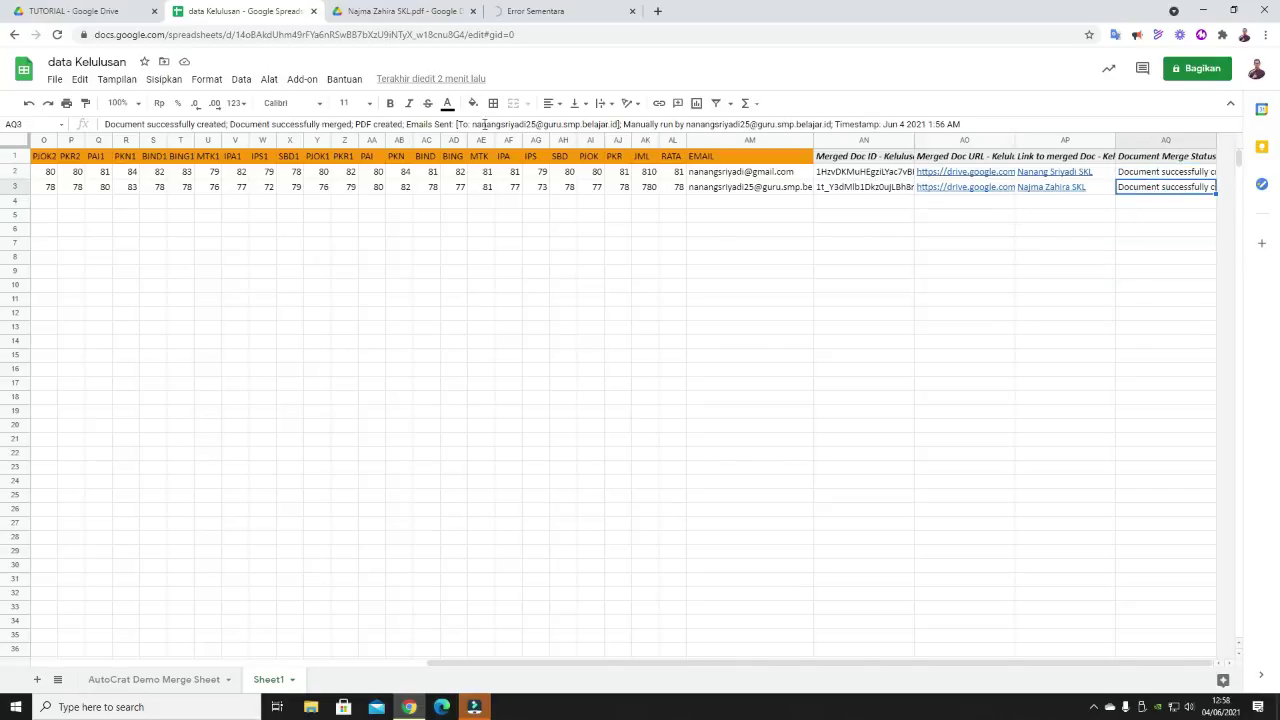
left_click_drag(472, 124, 622, 124)
left_click(629, 331)
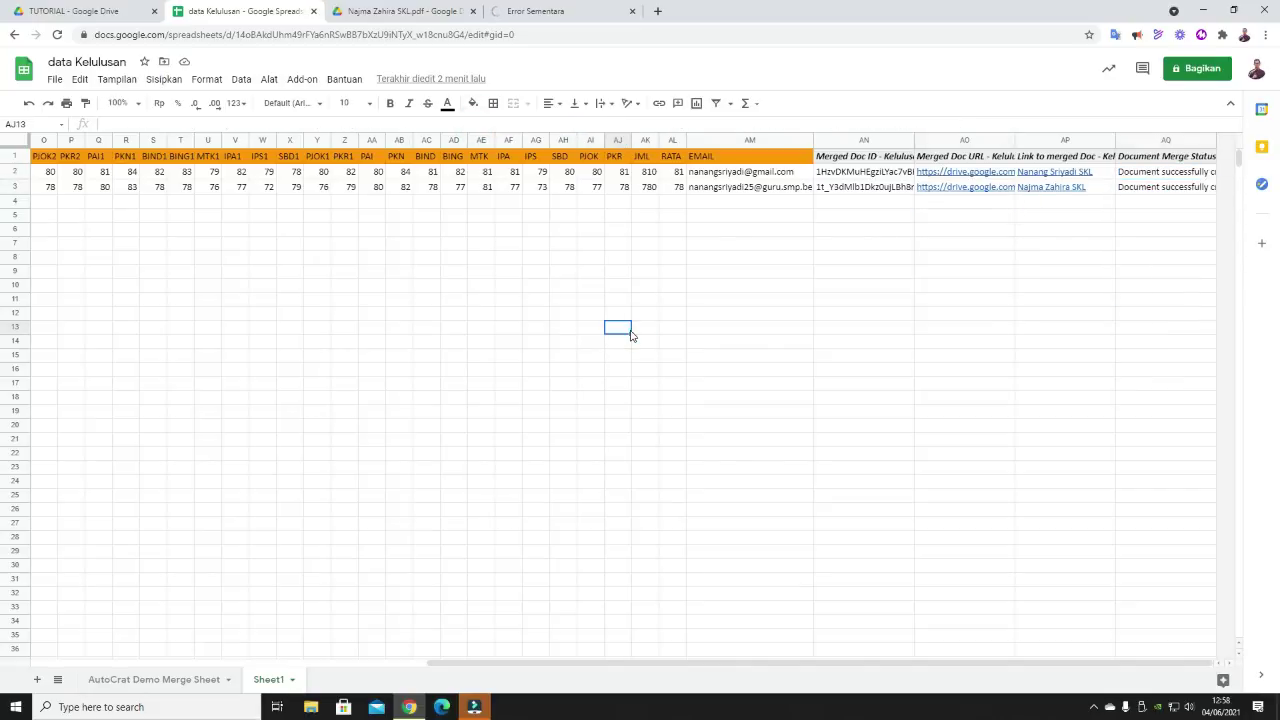